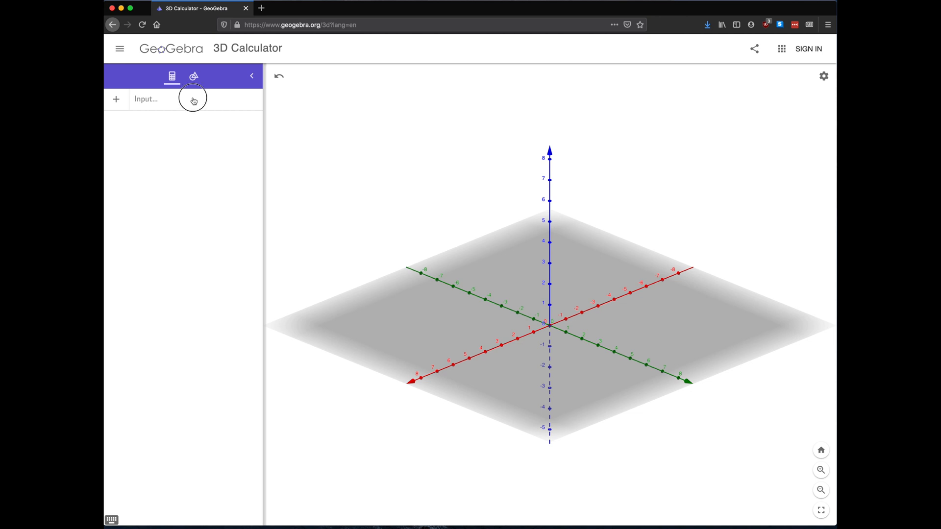
Define vector a as Vector((1, -2, 3))
click(194, 101)
text(a= Vector()
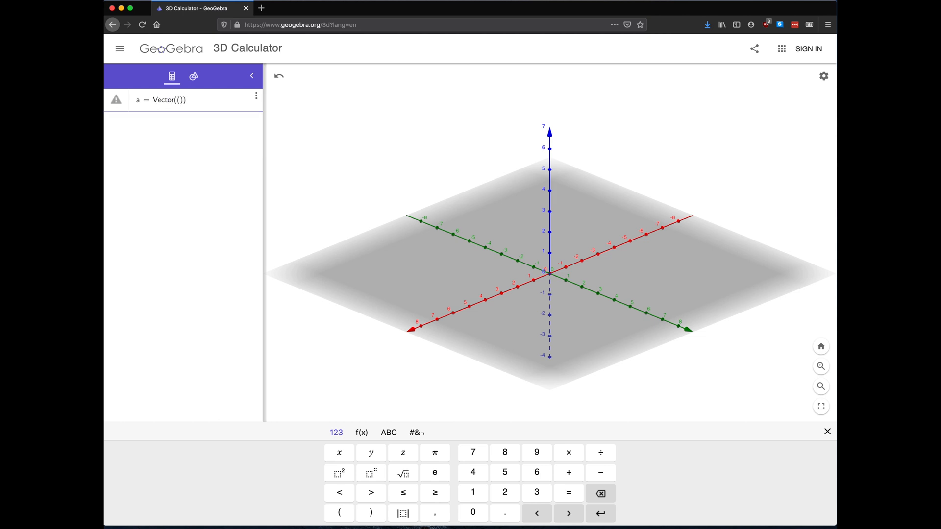
text((1,-2,3)
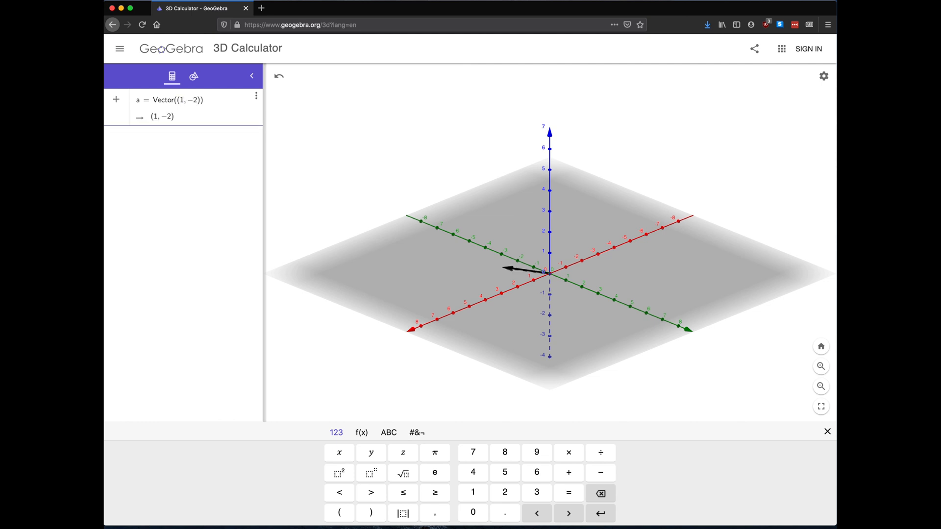
key(Return)
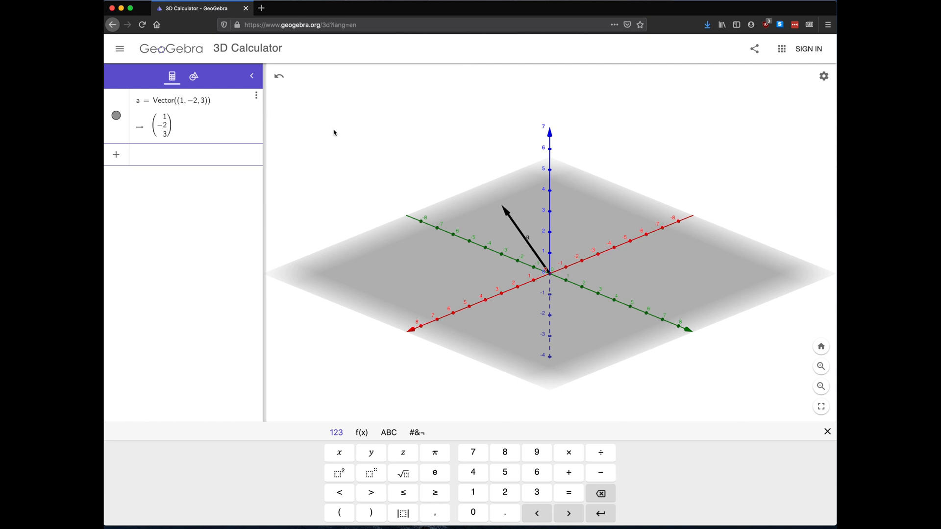
Plot the point (1, -2, 3) at the tip of vector a
text(()
text(1,-2,3)
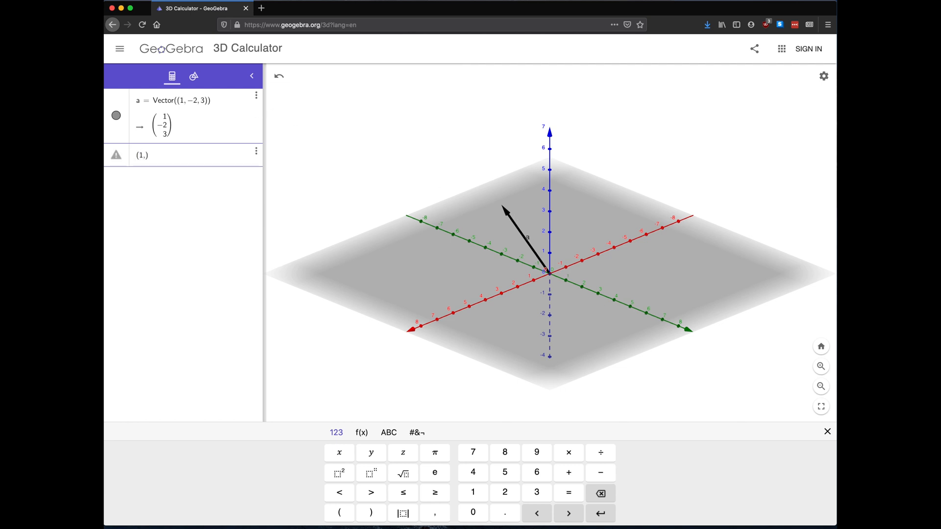
key(Return)
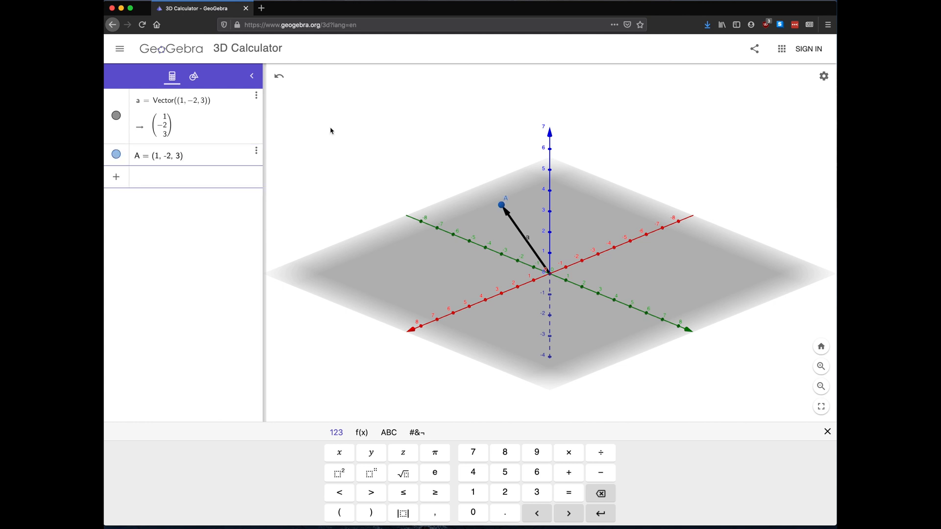
Define vector b as Vector((-2, 1, 5))
mouse_move(579, 303)
mouse_down()
mouse_move(559, 300)
mouse_move(563, 316)
mouse_move(583, 307)
mouse_up()
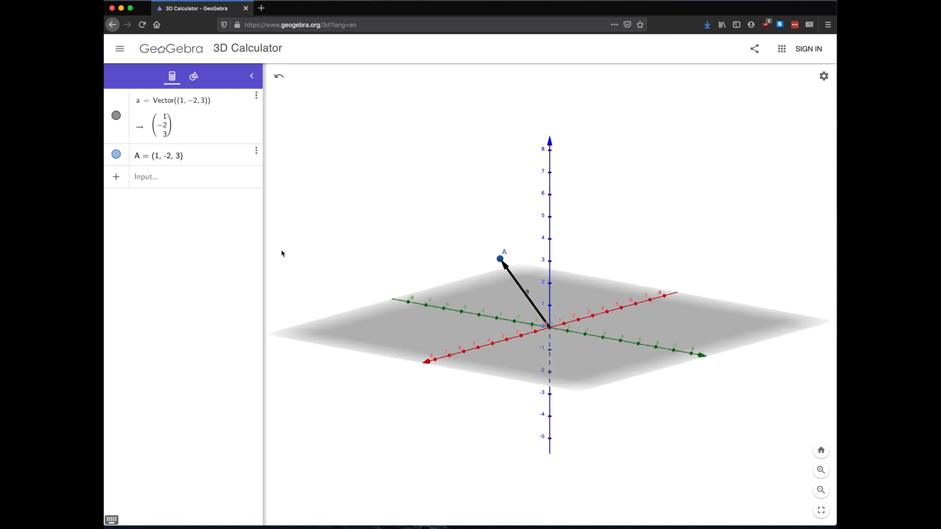
click(166, 177)
text(b = Vector)
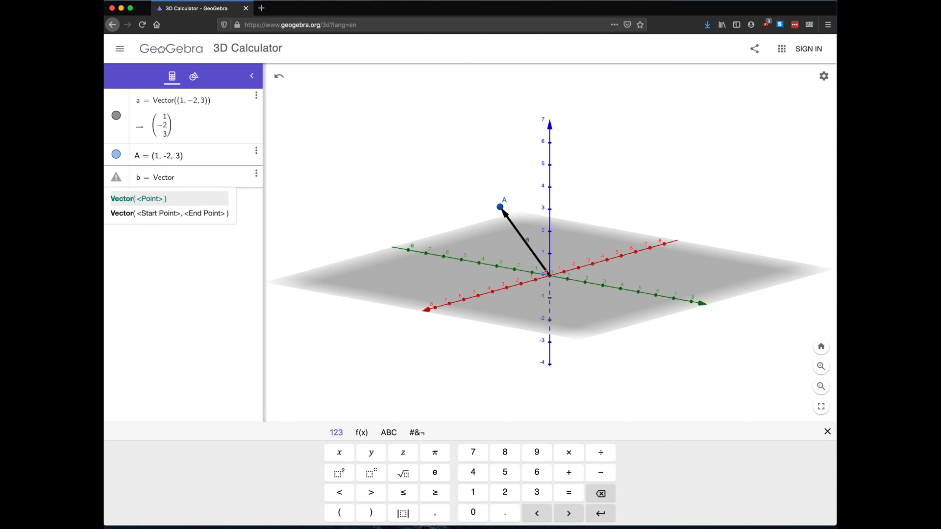
text((()
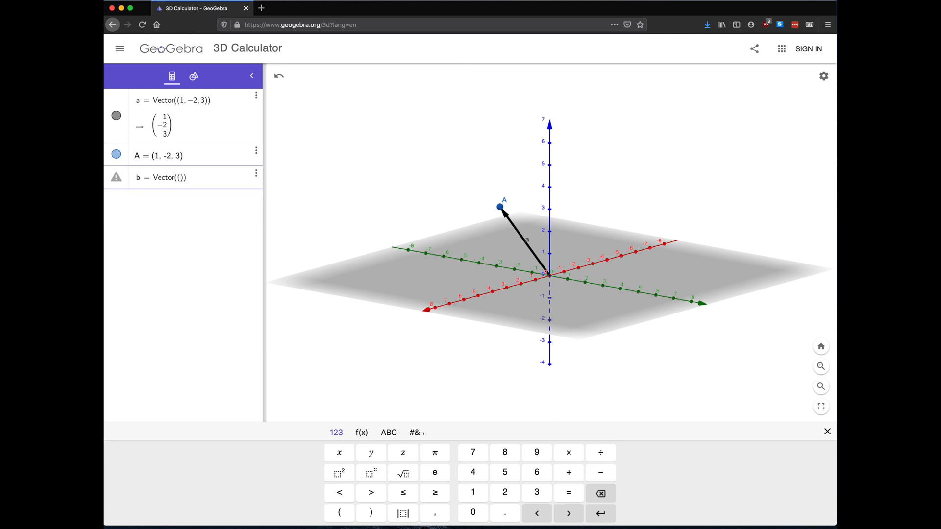
text(-2)
text(,1,)
text(5)
key(Return)
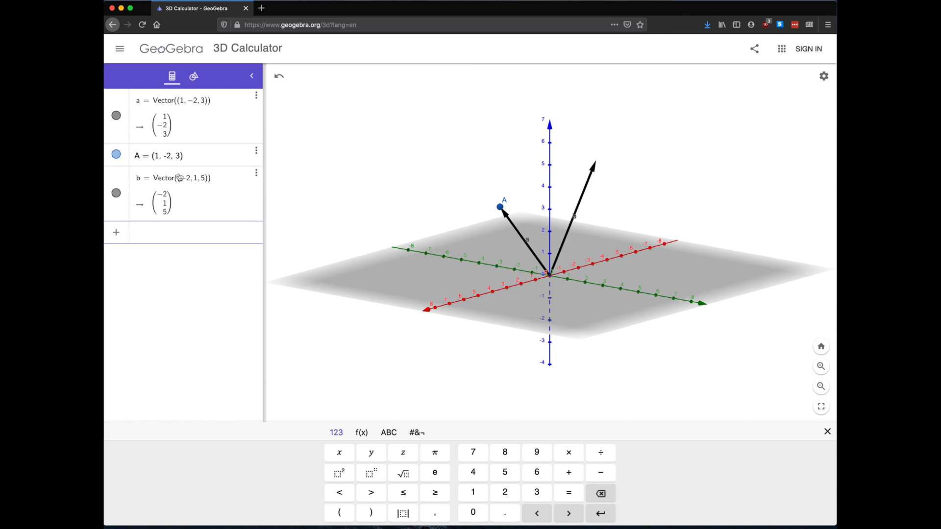
Plot the point (-2, 1, 5) at the tip of vector b
mouse_move(514, 292)
mouse_down()
mouse_move(500, 296)
mouse_move(487, 279)
mouse_move(480, 287)
mouse_move(500, 310)
mouse_move(502, 296)
mouse_up()
click(193, 237)
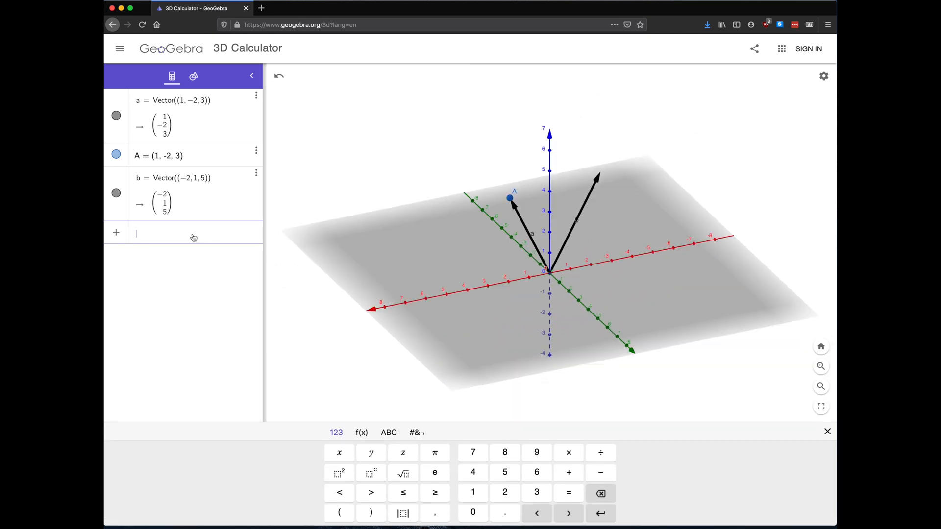
text((-2,1)
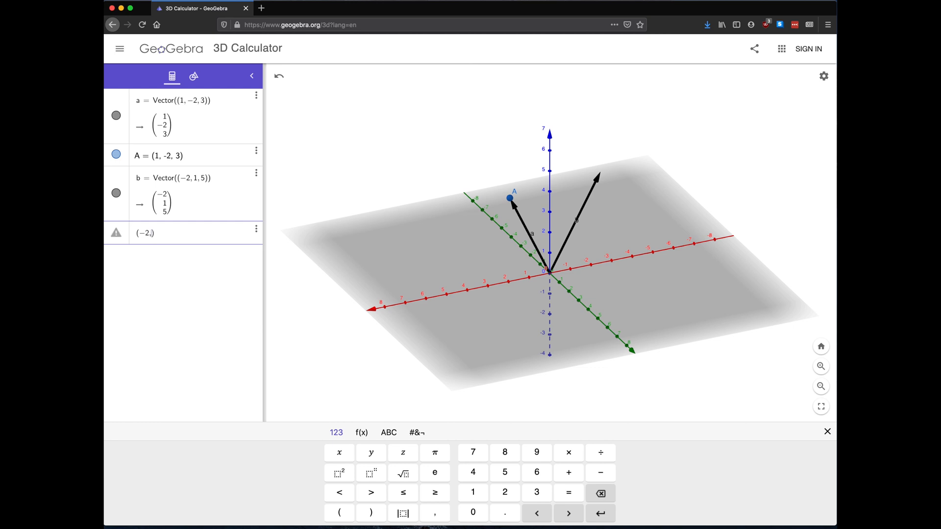
text(,5)
key(Return)
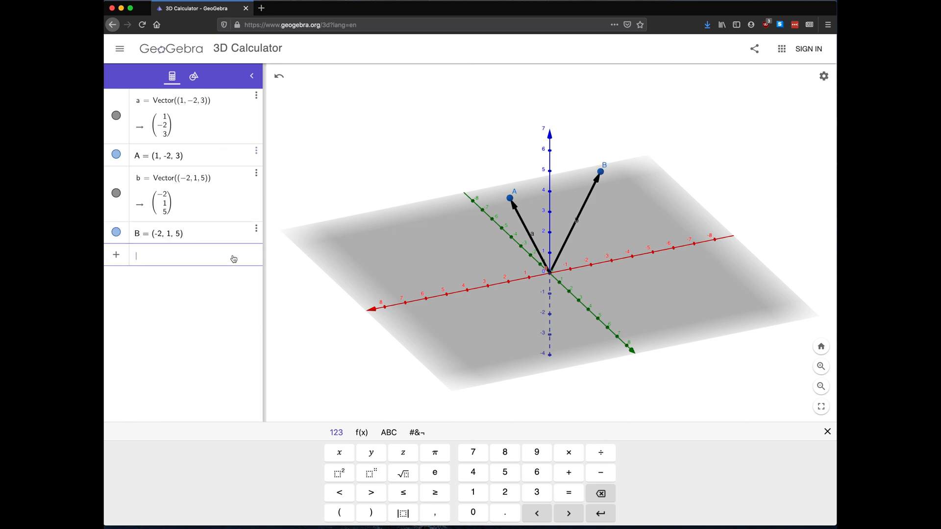
Plot a point at the origin, (0, 0, 0)
drag(535, 271, 516, 273)
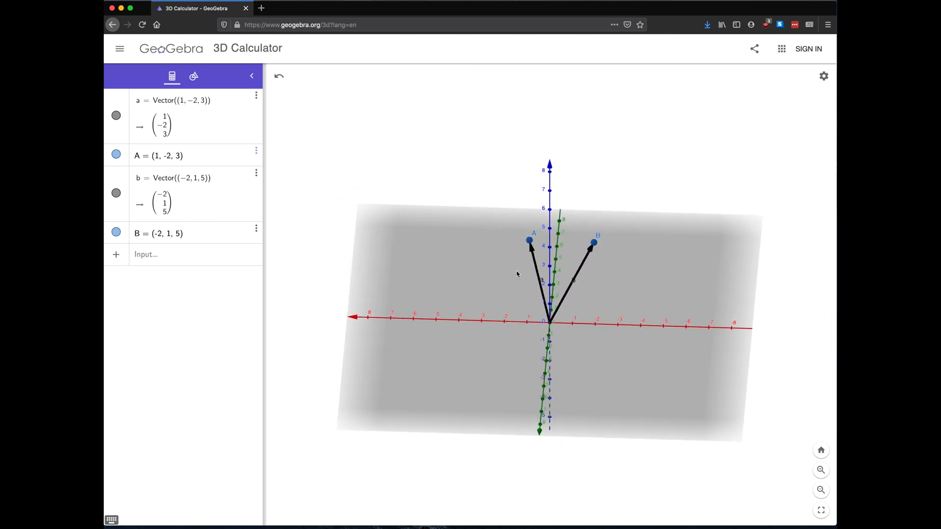
click(205, 256)
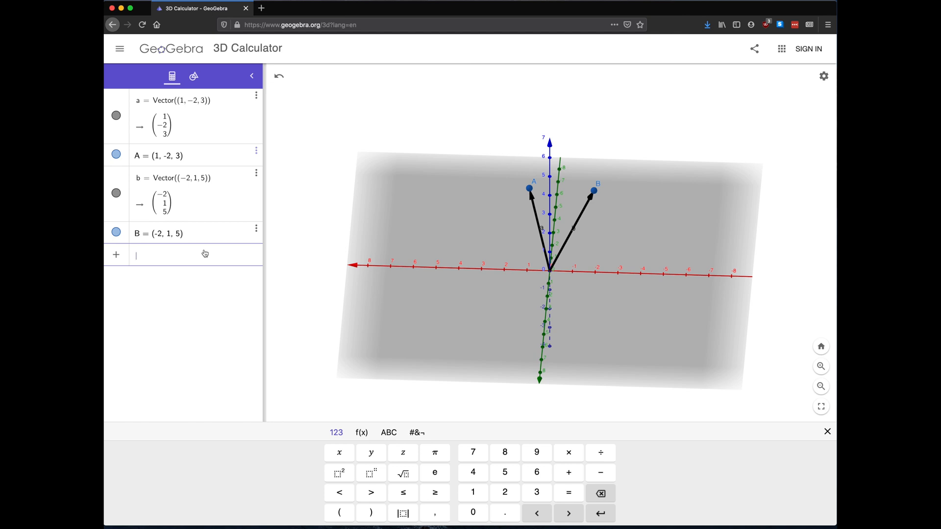
text((0,0,0))
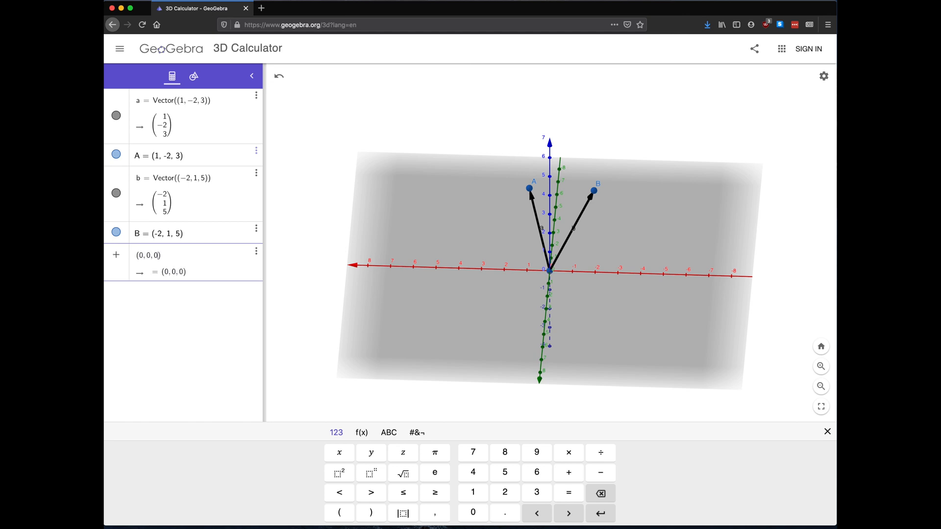
key(Return)
Create a plane through point A, the origin point and point B, and return to the Move tool
drag(427, 262, 427, 262)
click(193, 75)
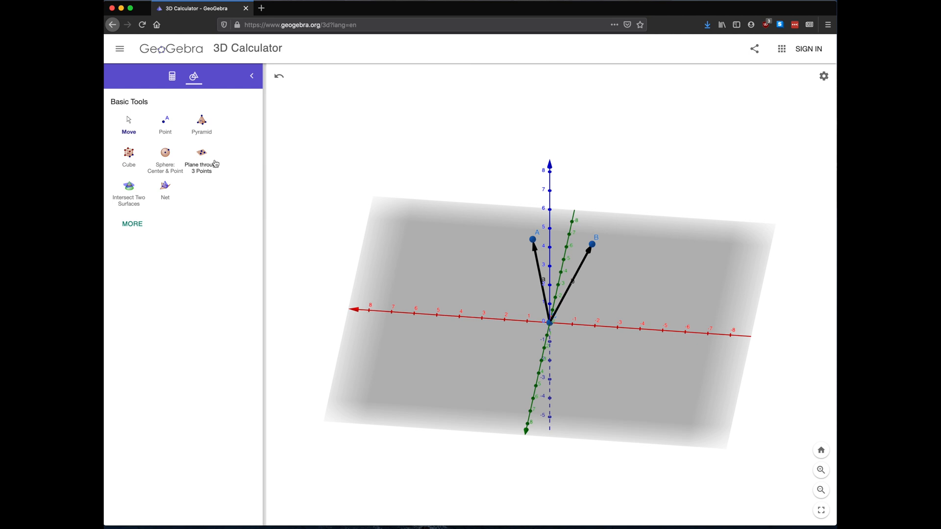
click(201, 171)
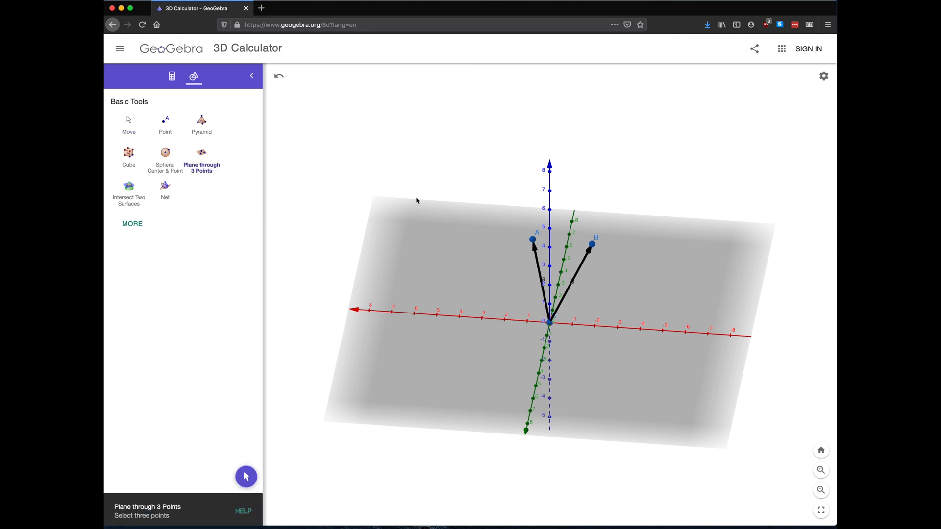
click(533, 240)
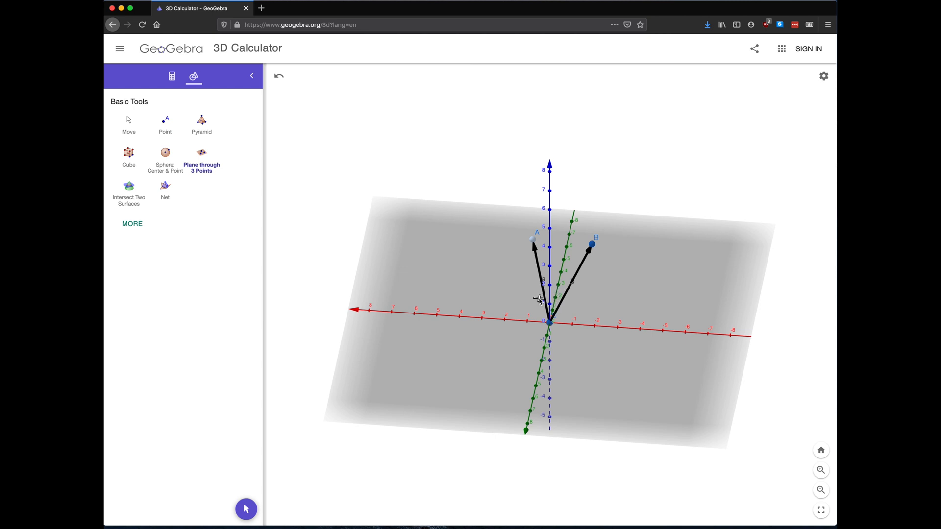
click(549, 324)
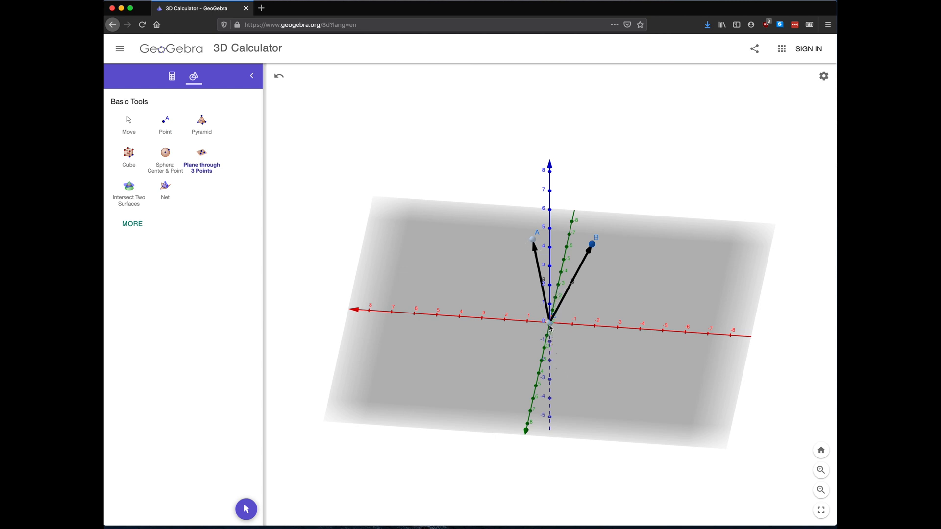
click(592, 245)
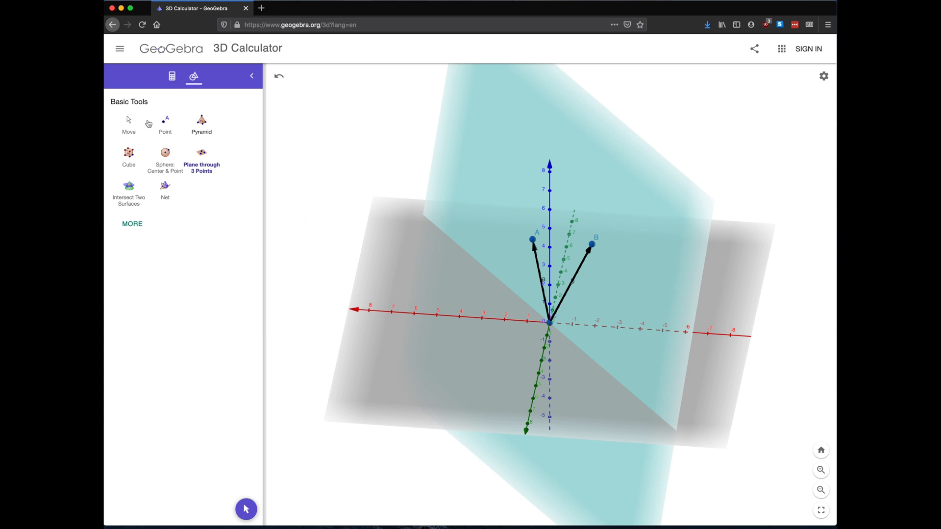
click(119, 130)
Define vector c as the cross product of a and b with Cross(a, b)
drag(326, 172, 344, 184)
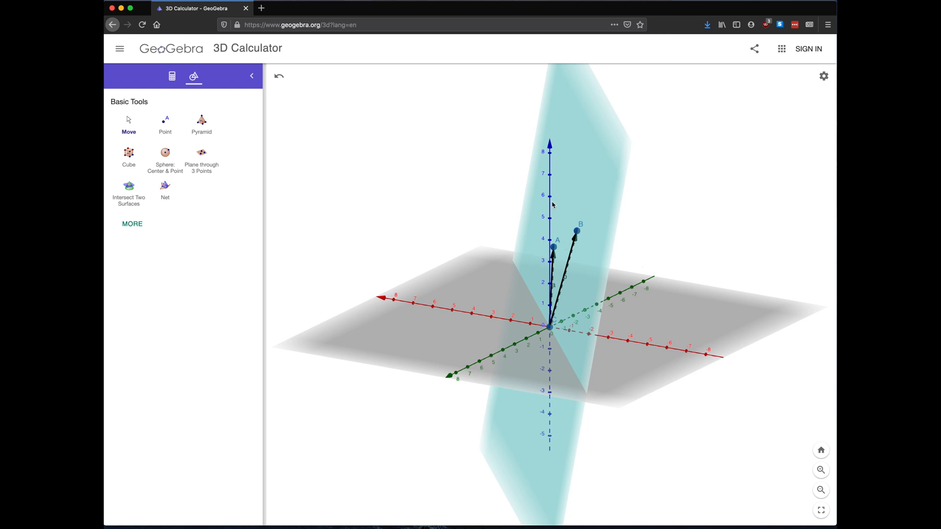
mouse_move(560, 321)
mouse_down()
mouse_move(573, 307)
mouse_move(561, 322)
mouse_move(561, 309)
mouse_move(563, 331)
mouse_move(562, 318)
mouse_move(563, 327)
mouse_move(577, 323)
mouse_up()
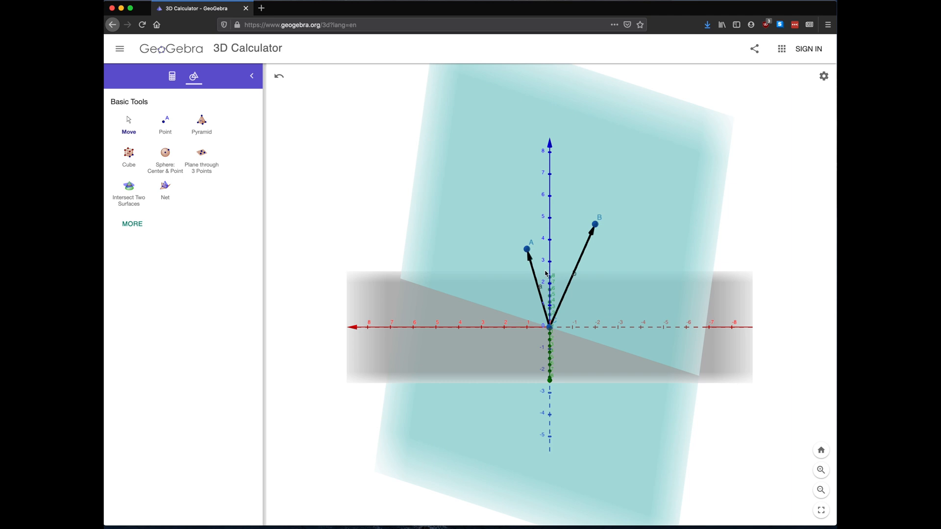
click(172, 76)
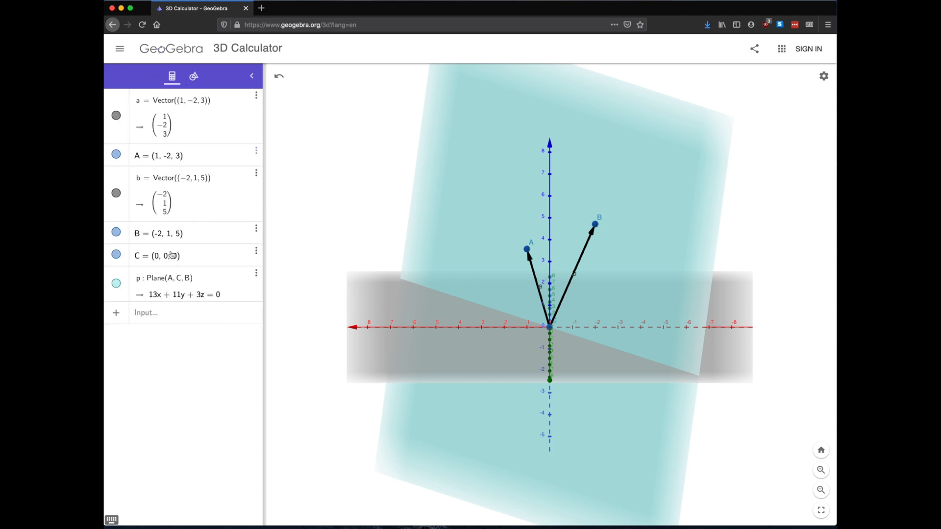
click(161, 312)
text(c = Cr)
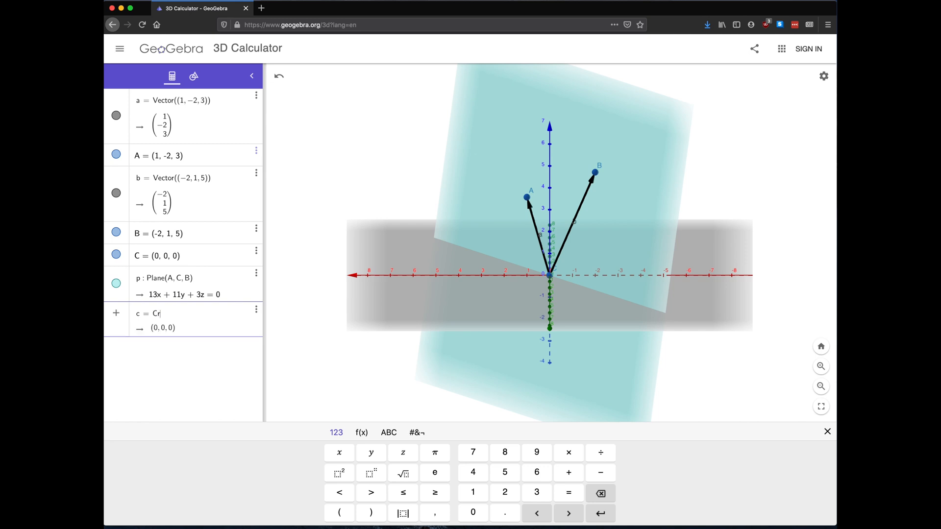
text(oss)
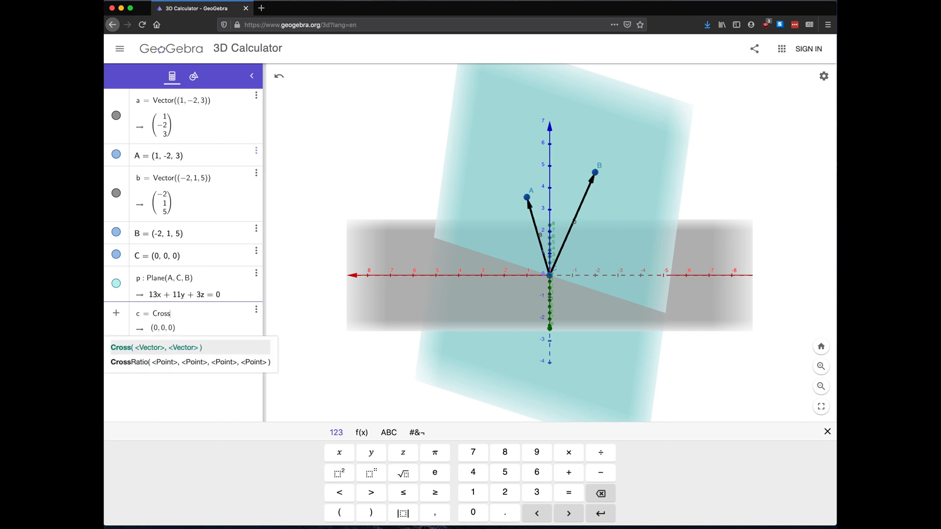
key(Return)
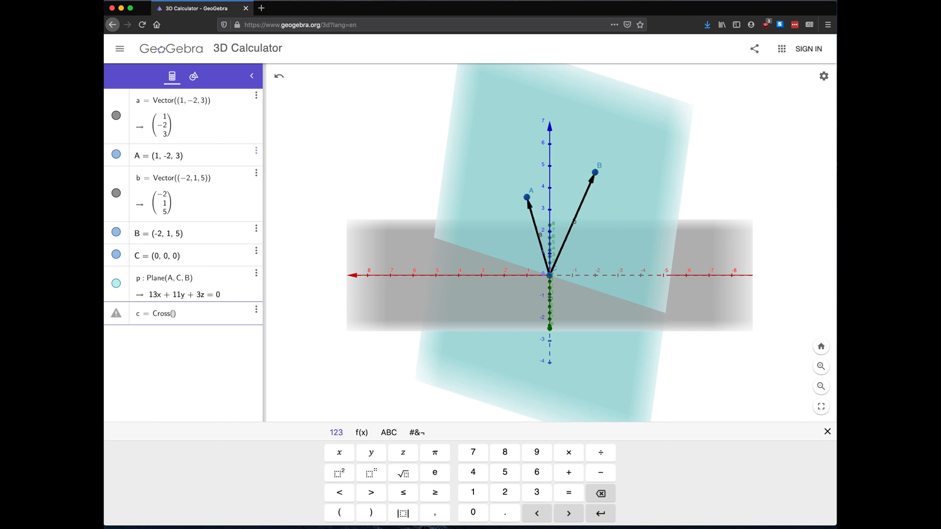
text(a, b)
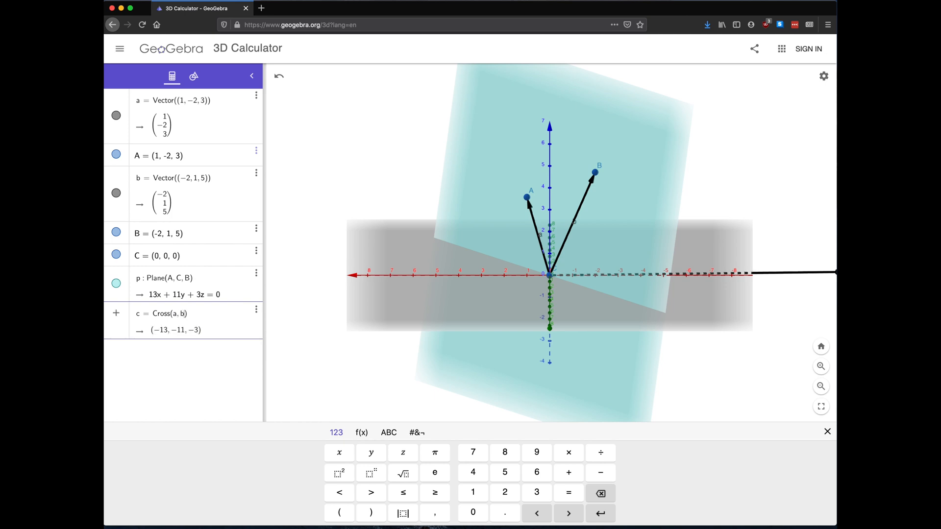
key(Return)
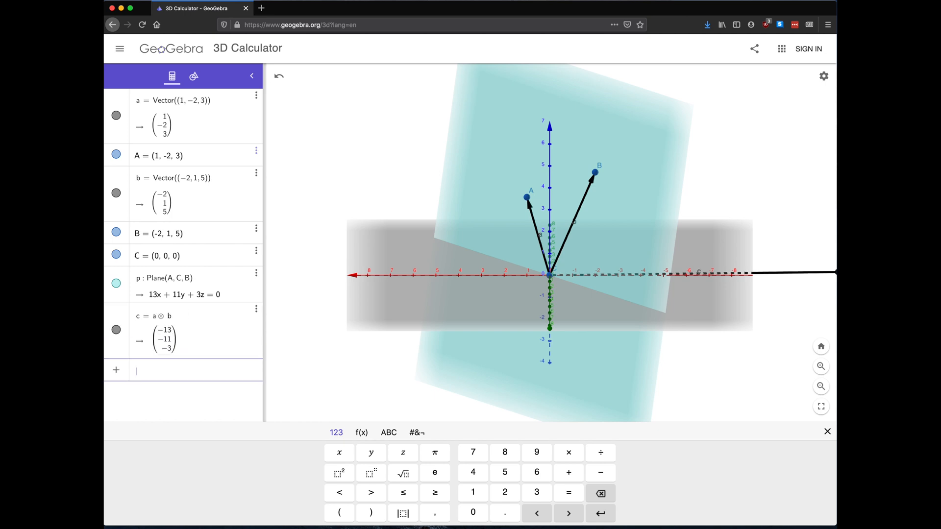
Hide vector c and enter a shortened copy of it as 1/4 c
drag(651, 366, 621, 365)
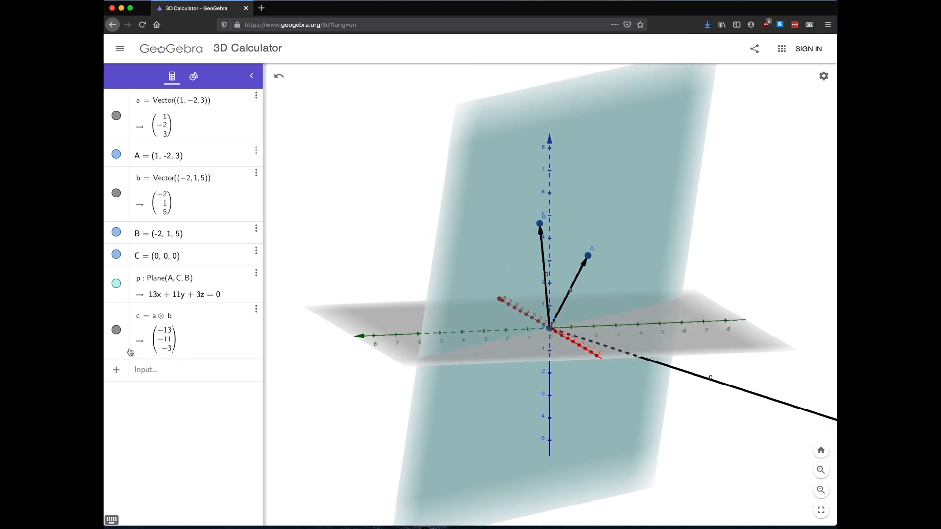
click(115, 330)
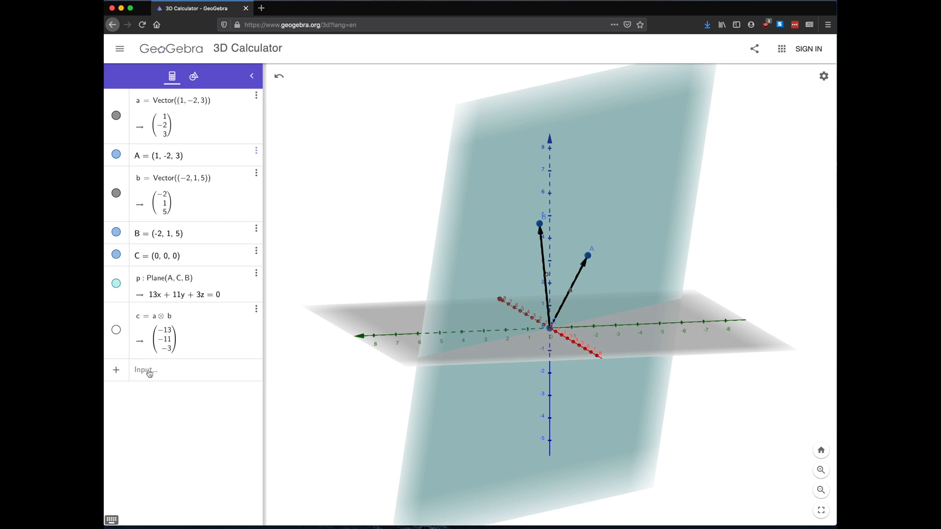
click(147, 370)
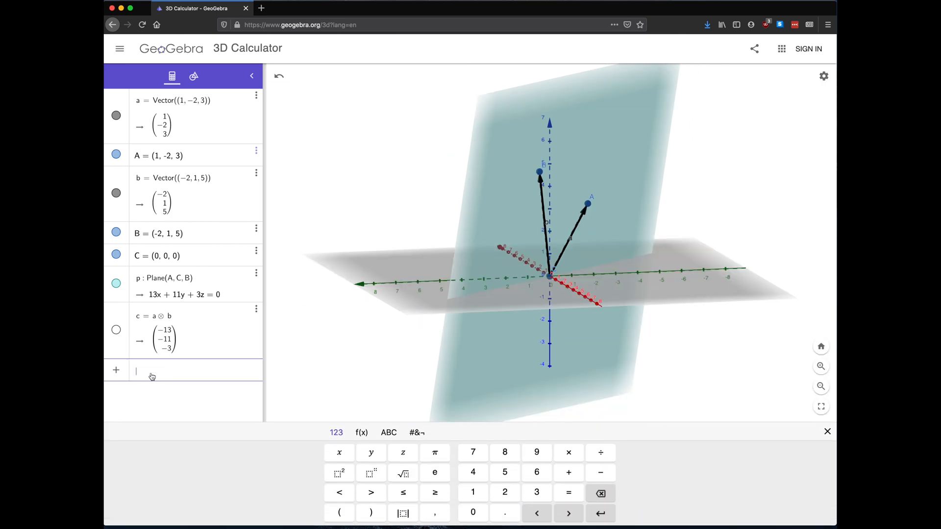
text(1/4c)
Reverse the shortened normal vector by changing its definition to -1/4 c
mouse_move(410, 312)
mouse_down()
mouse_move(426, 306)
mouse_move(416, 301)
mouse_move(417, 313)
mouse_up()
click(139, 380)
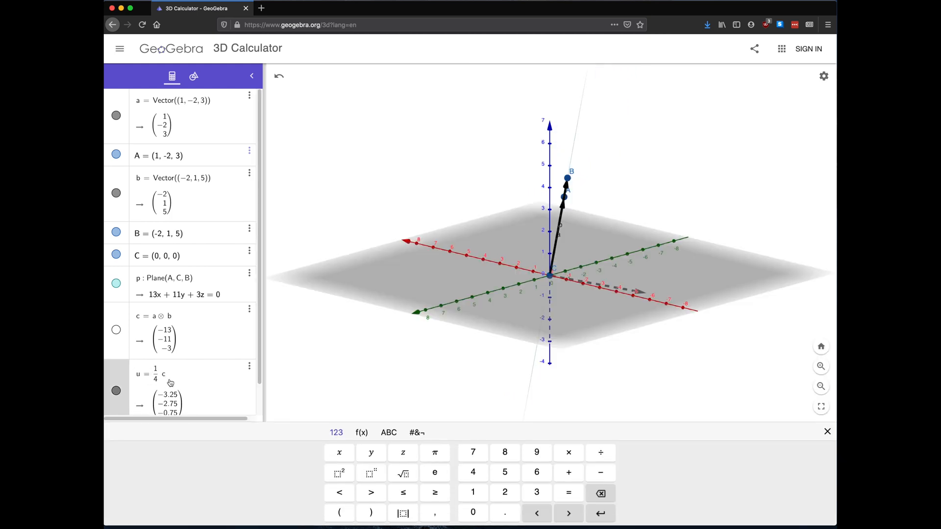
text(-)
key(Return)
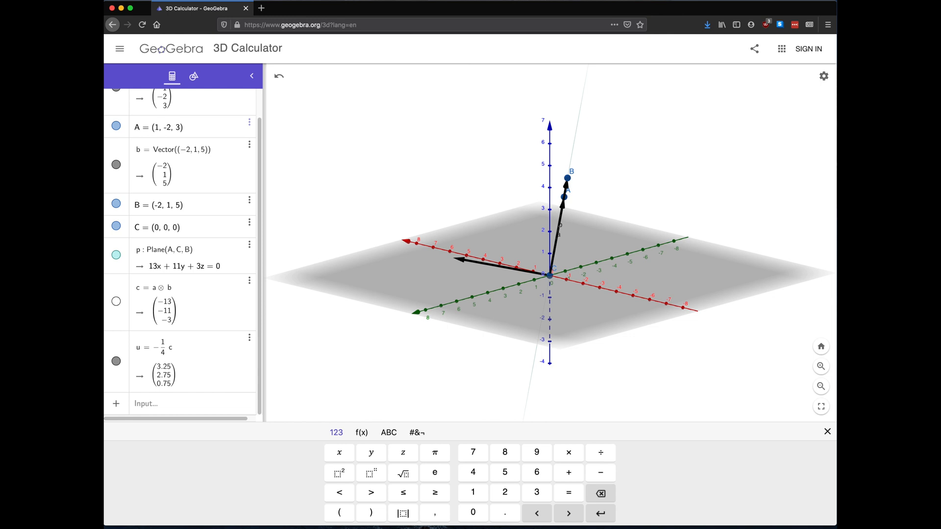
mouse_move(426, 346)
mouse_down()
mouse_move(447, 340)
mouse_move(455, 350)
mouse_move(435, 335)
mouse_move(429, 345)
mouse_up()
drag(499, 296, 515, 288)
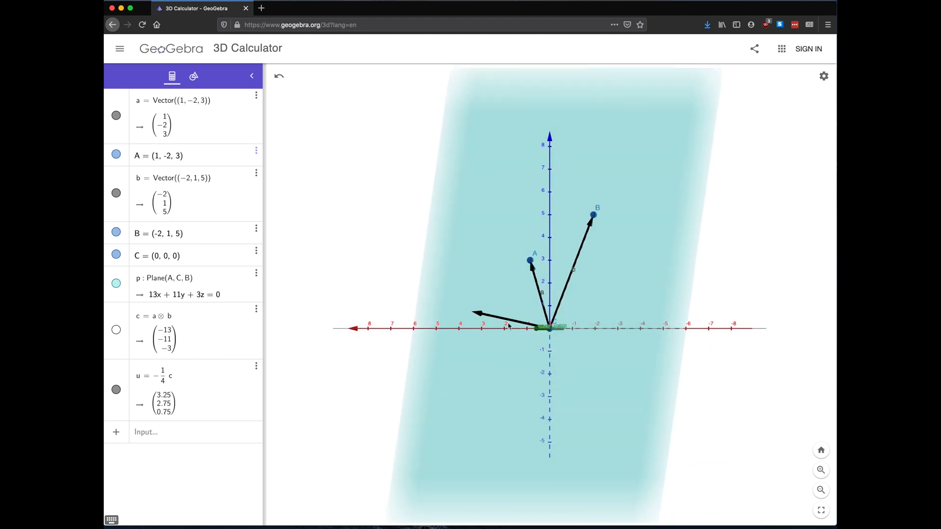
drag(507, 325, 552, 241)
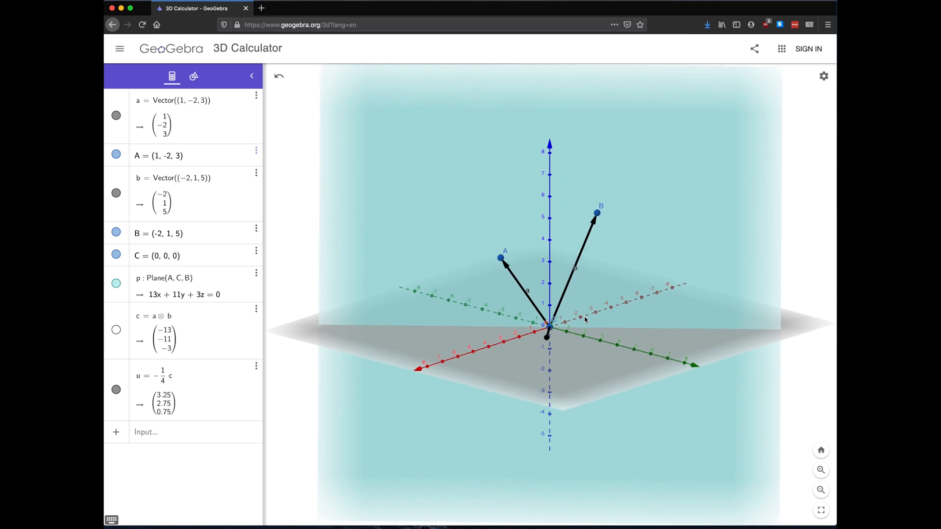
Enter a plane parallel to plane p with the equation 13x + 11y + 3z = 5
drag(585, 317, 583, 318)
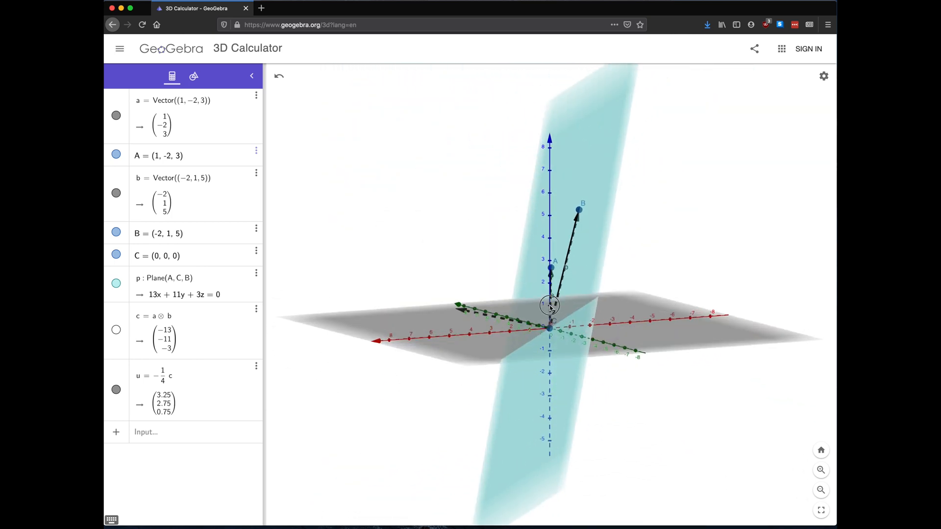
mouse_move(556, 315)
mouse_down()
mouse_move(539, 316)
mouse_move(548, 313)
mouse_up()
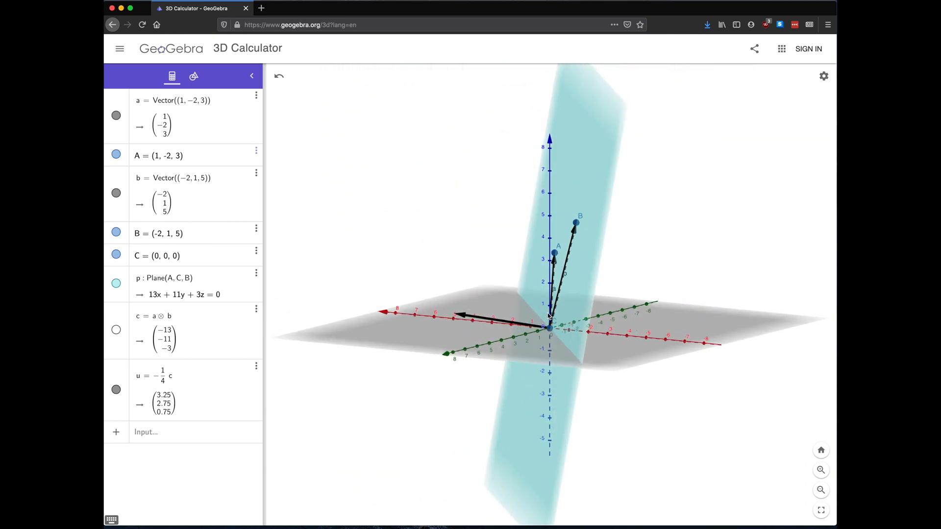
drag(501, 363, 495, 364)
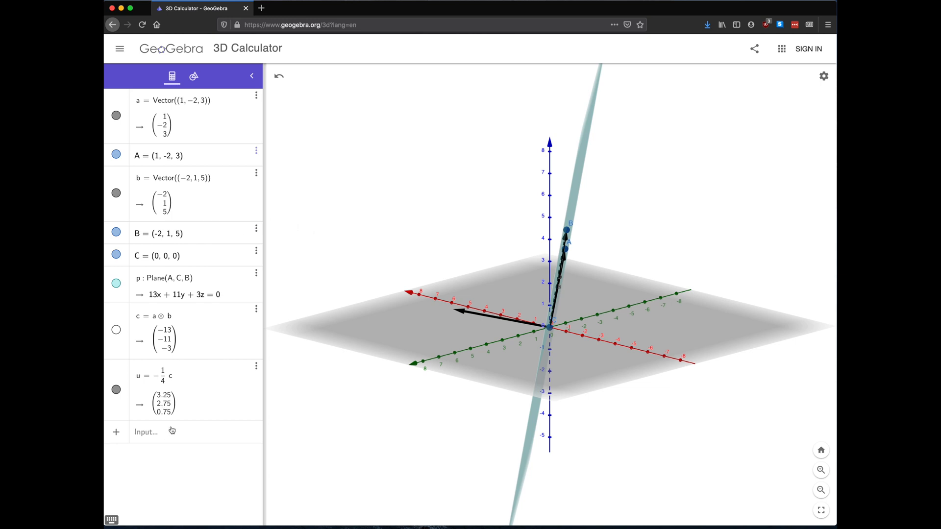
drag(430, 328, 455, 322)
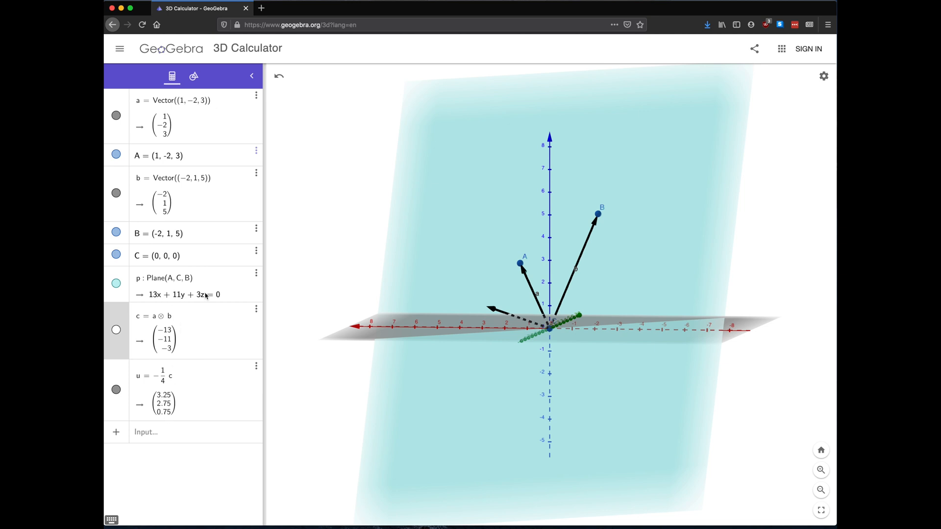
drag(435, 370, 415, 377)
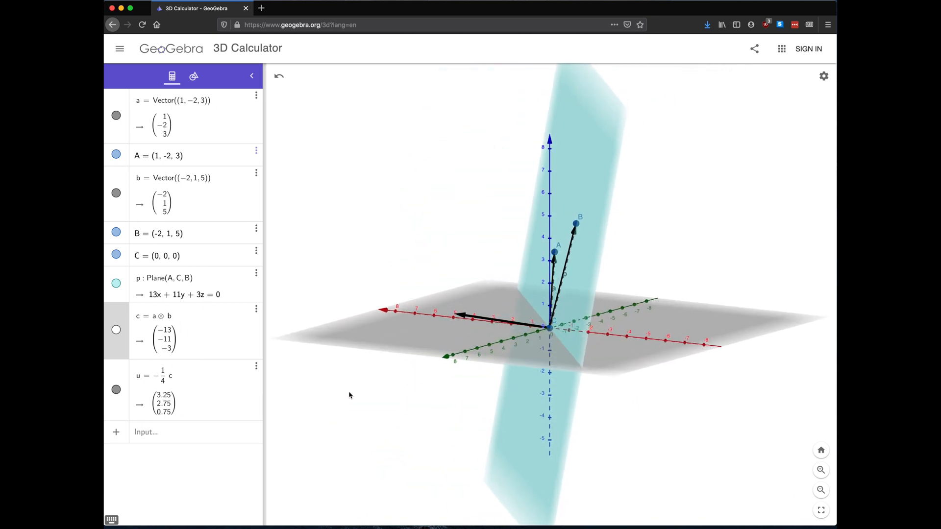
click(178, 429)
text(13x )
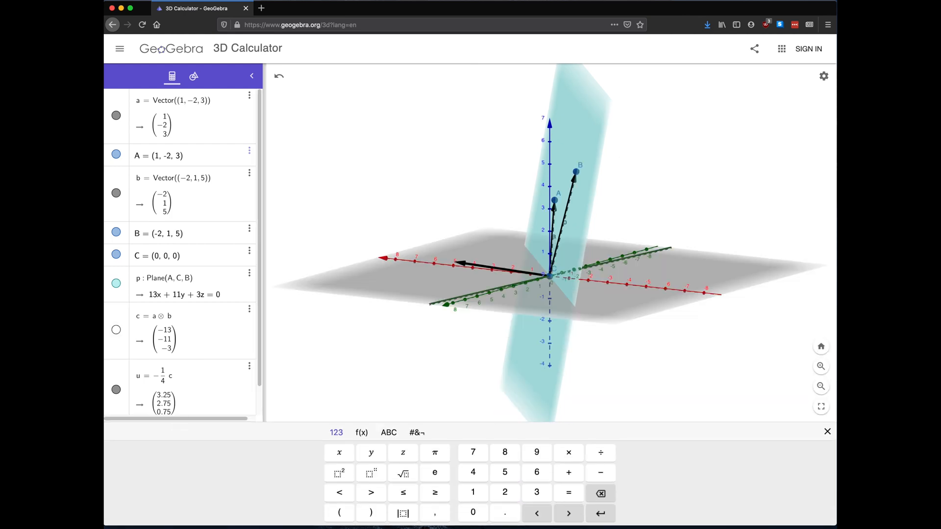
text(+ 11y)
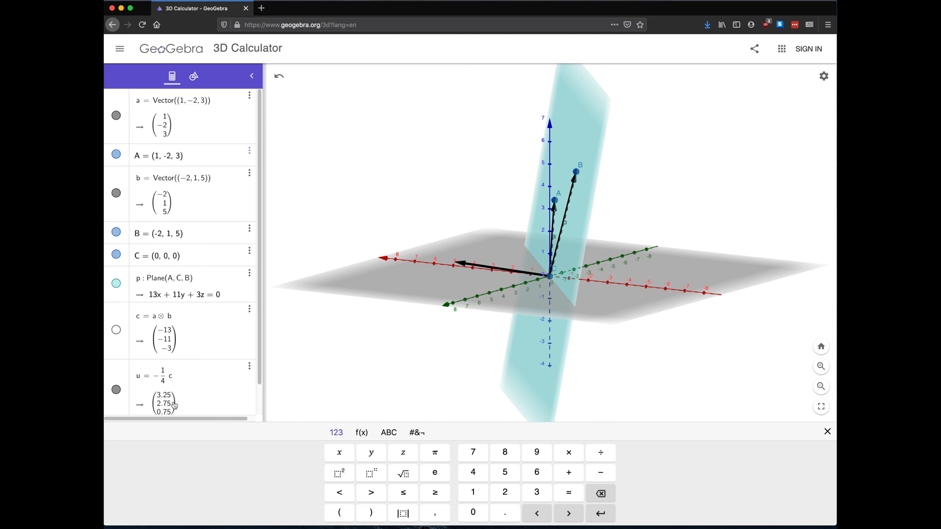
scroll(174, 404, down, 2)
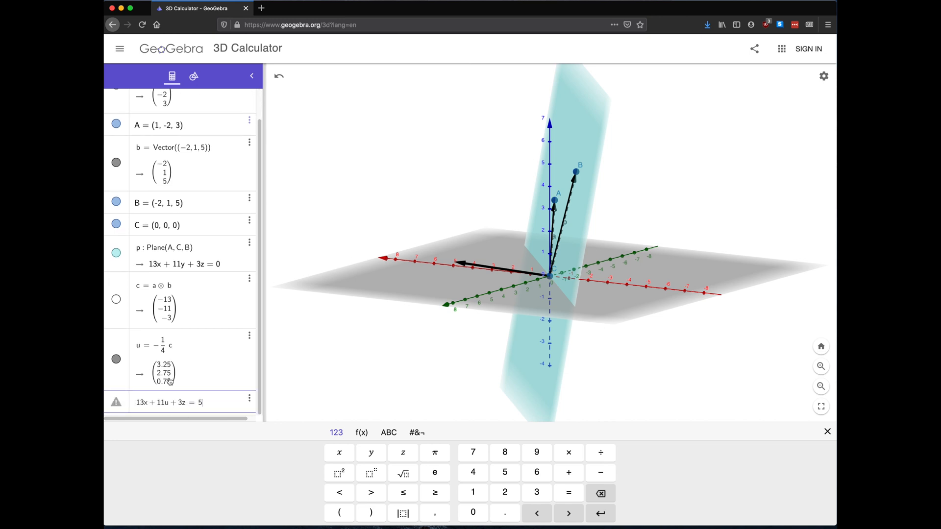
click(170, 404)
key(BackSpace)
text(y)
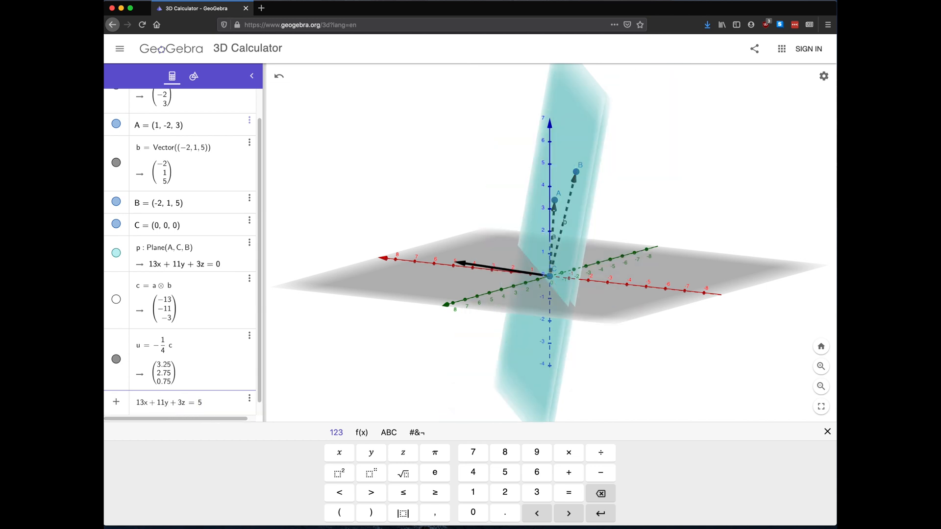
click(485, 301)
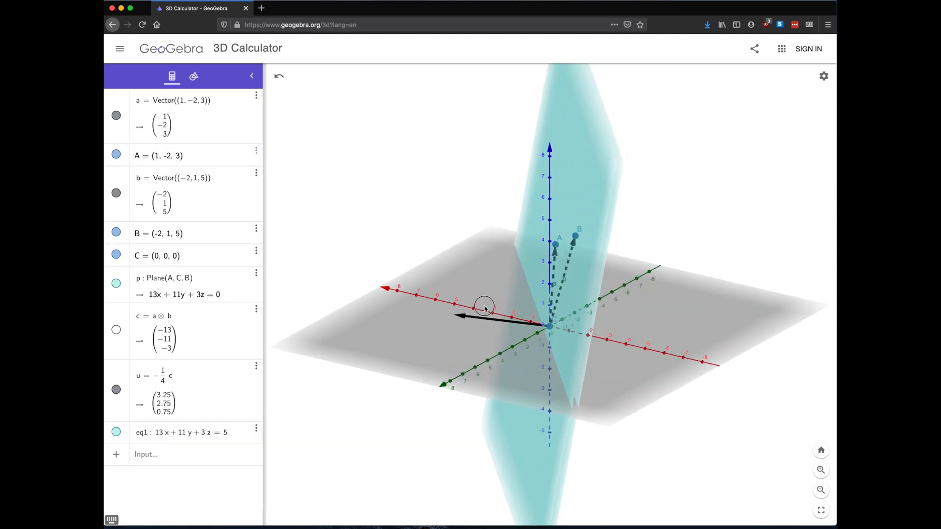
Set the constant of the parallel plane's equation to 10
drag(485, 308, 489, 300)
click(218, 431)
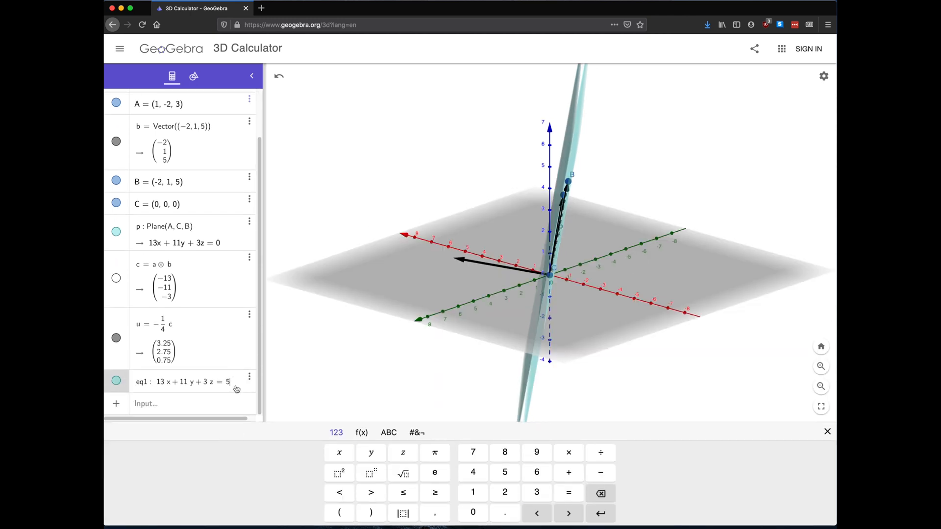
key(BackSpace)
text(10)
key(Return)
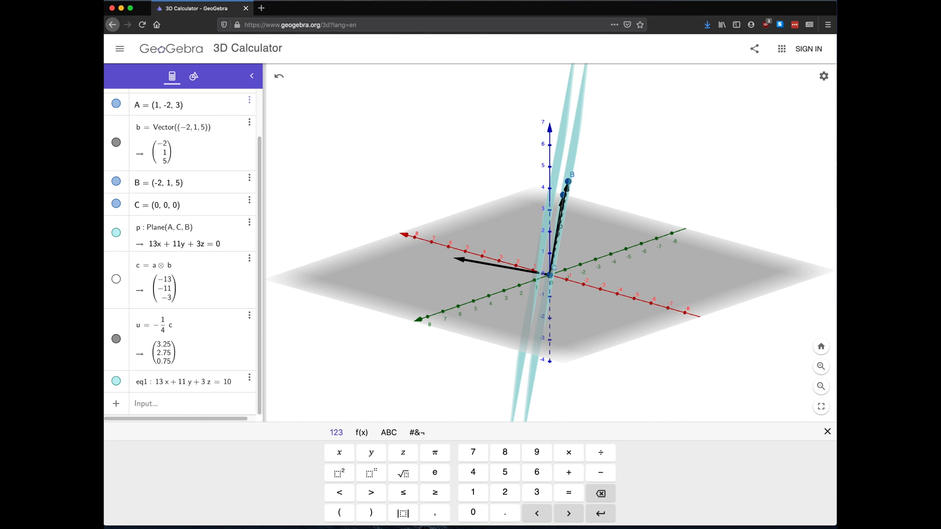
Set the constant of the parallel plane's equation to 100 and compare both planes from another angle
click(237, 388)
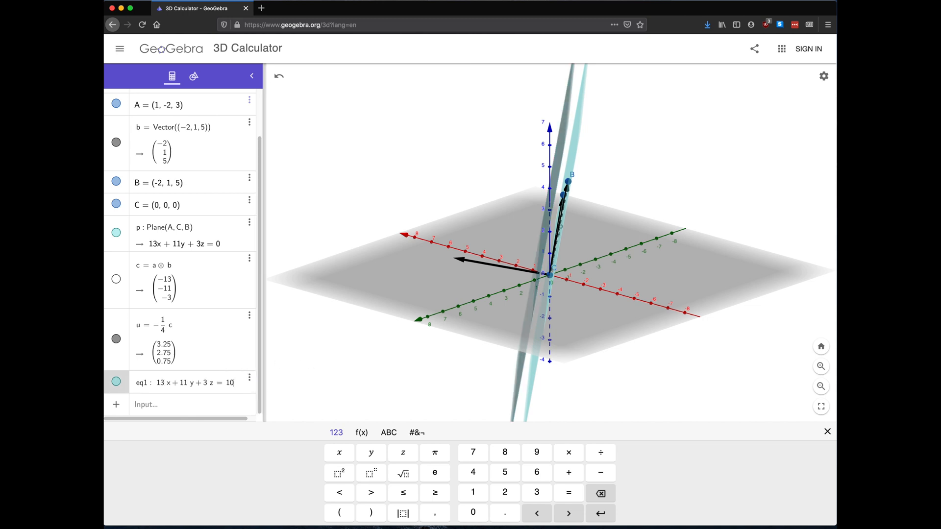
text(0)
key(Return)
drag(489, 292, 477, 308)
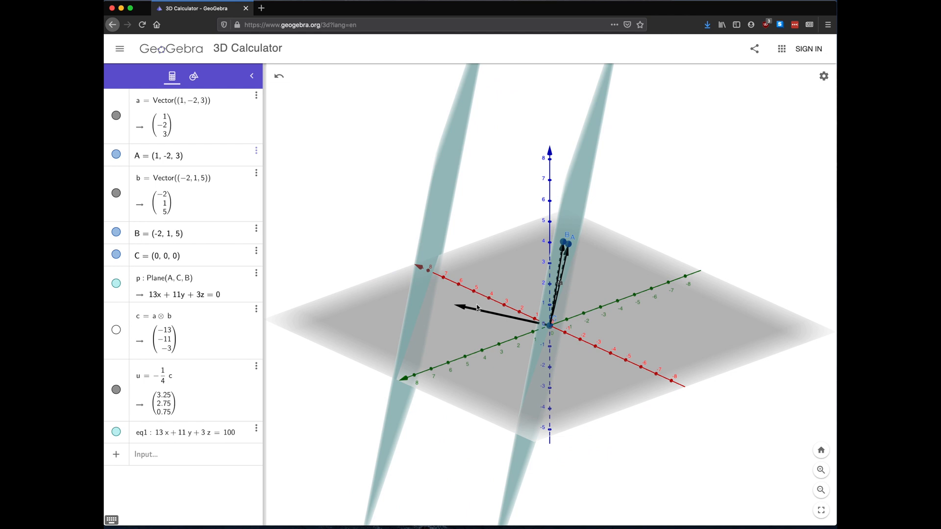
drag(409, 325, 342, 406)
Set the constant of the parallel plane's equation to 50
click(240, 432)
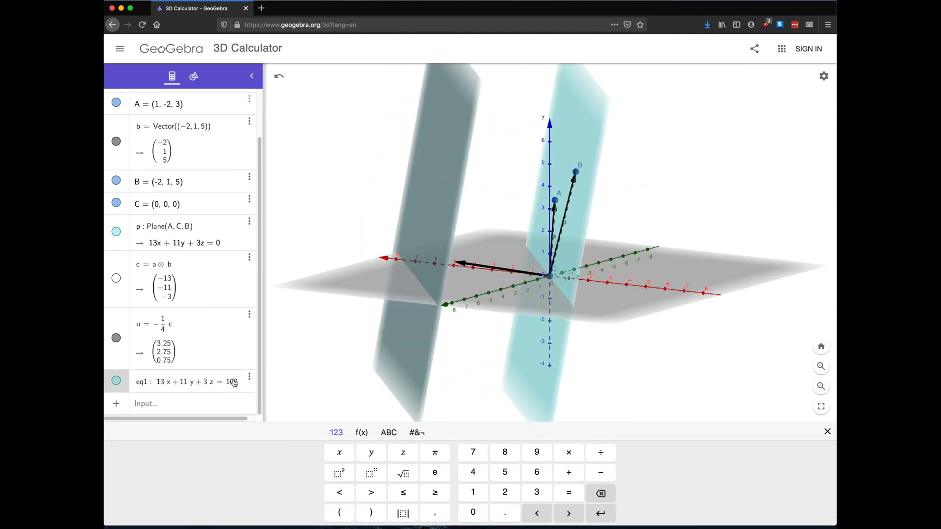
key(BackSpace)
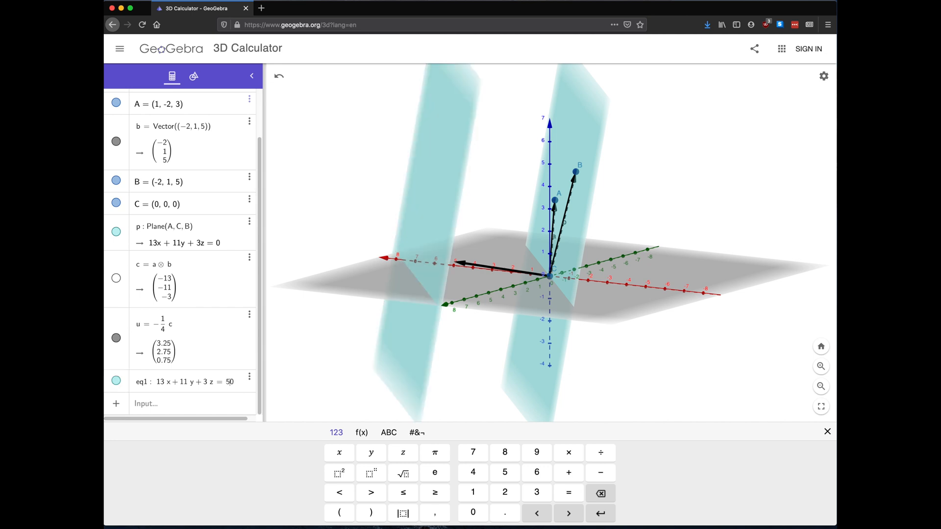
key(Return)
mouse_move(448, 351)
mouse_down()
mouse_move(439, 353)
mouse_move(470, 357)
mouse_move(485, 336)
mouse_move(463, 361)
mouse_move(450, 357)
mouse_move(442, 339)
mouse_move(435, 352)
mouse_move(434, 330)
mouse_move(452, 357)
mouse_up()
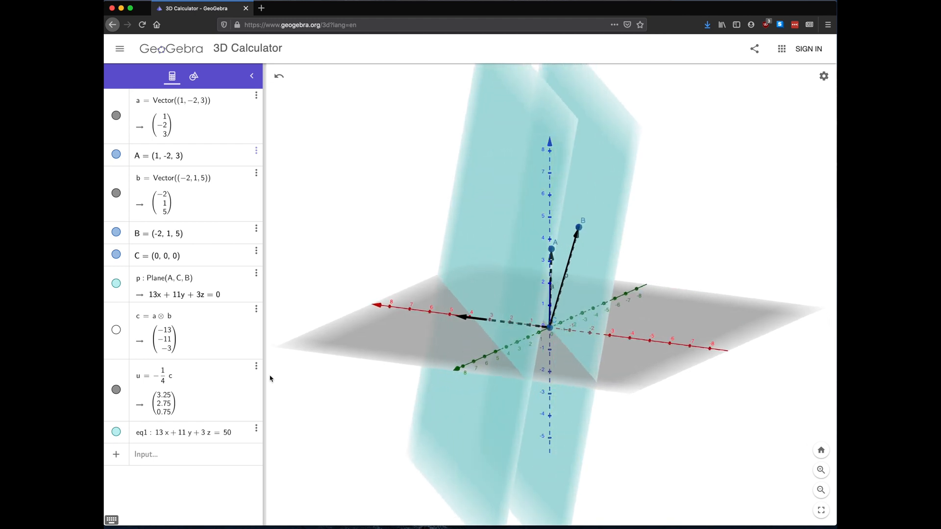
Change the second plane's equation to 13x - 11y + 3z = 50 so it is no longer parallel to plane p
click(175, 434)
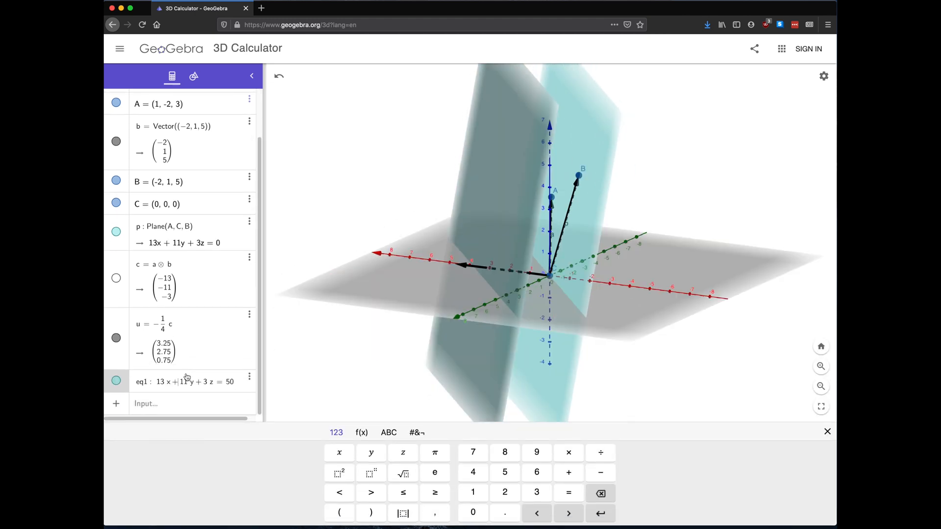
key(BackSpace)
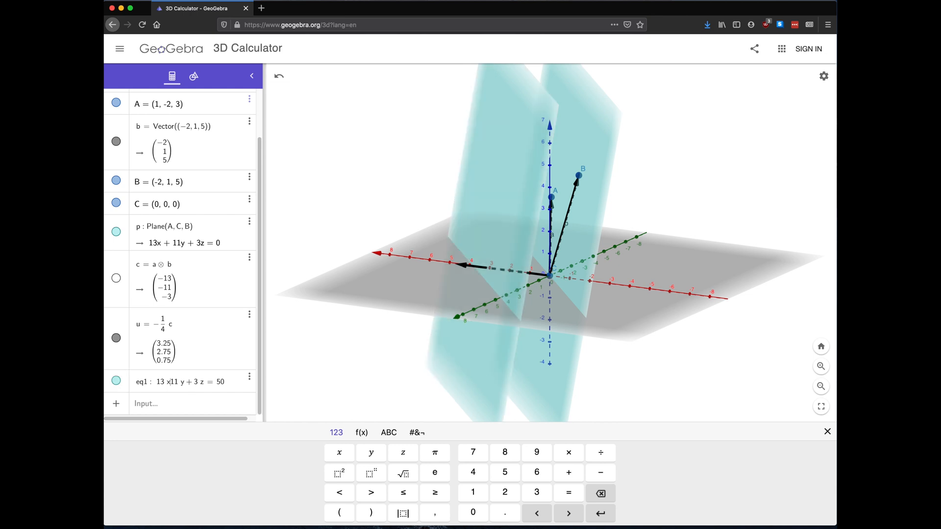
text(-)
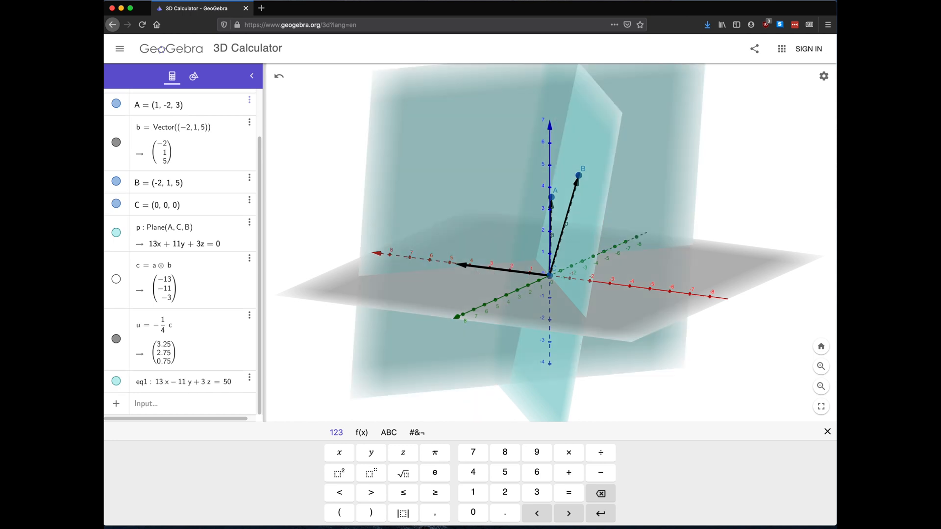
click(832, 432)
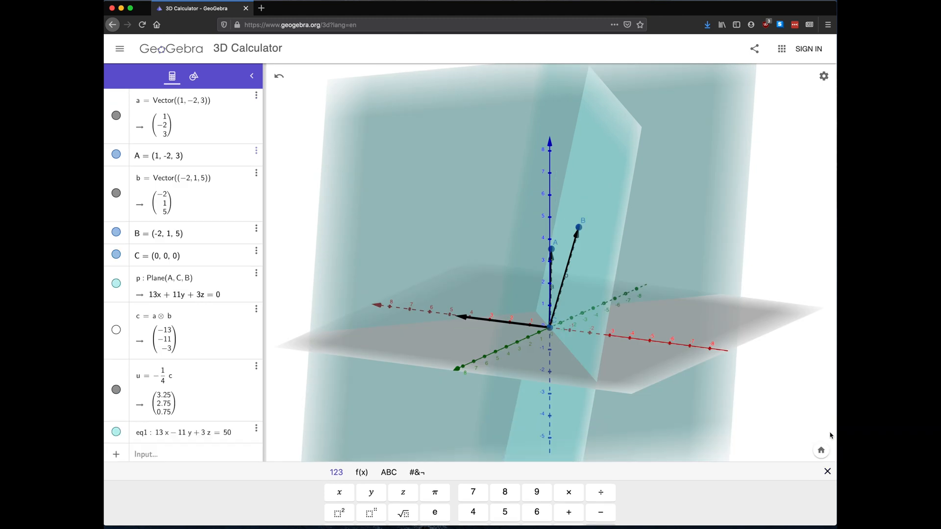
Create the intersection line of plane p and the plane 13x - 11y + 3z = 50 with Intersect Two Surfaces
drag(588, 380, 619, 401)
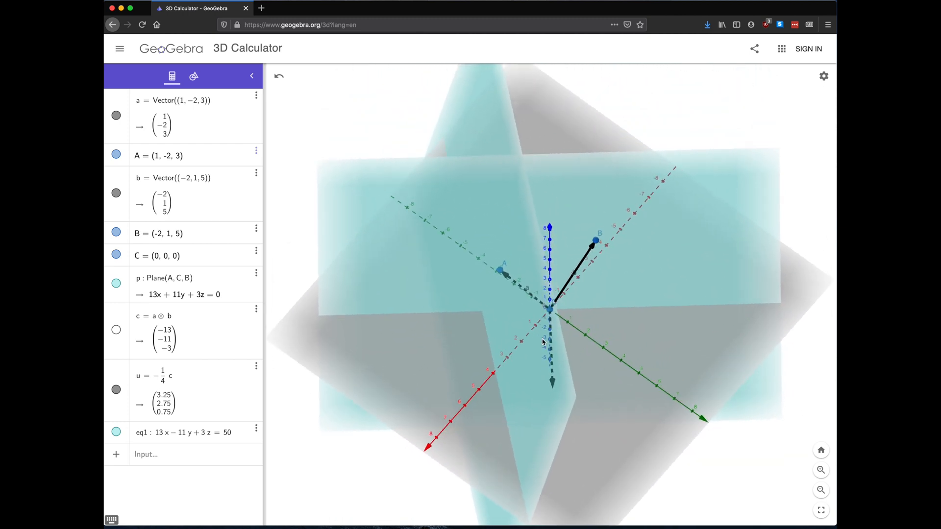
click(196, 78)
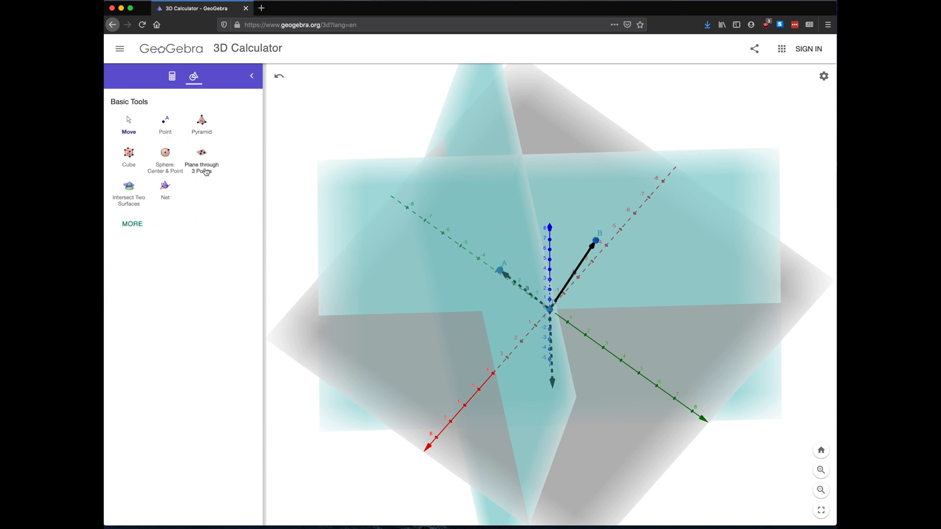
click(142, 224)
click(129, 191)
click(373, 234)
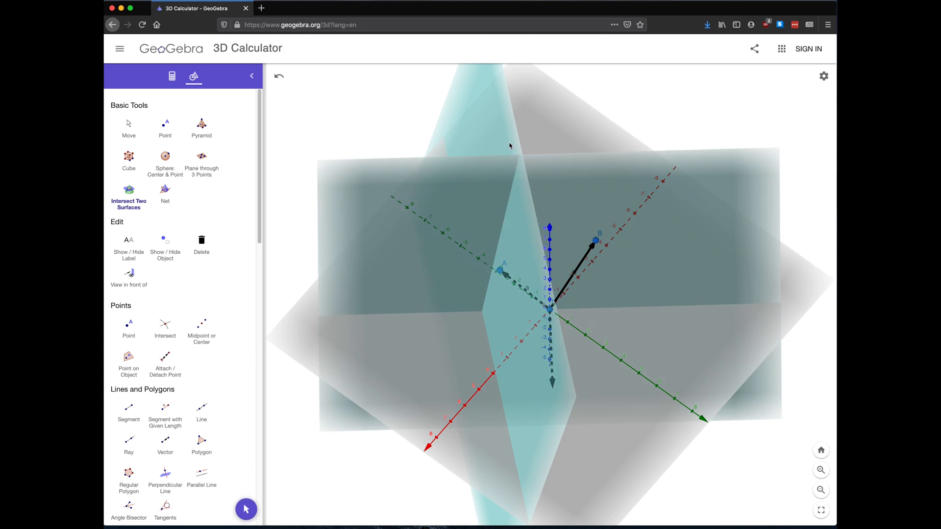
click(500, 123)
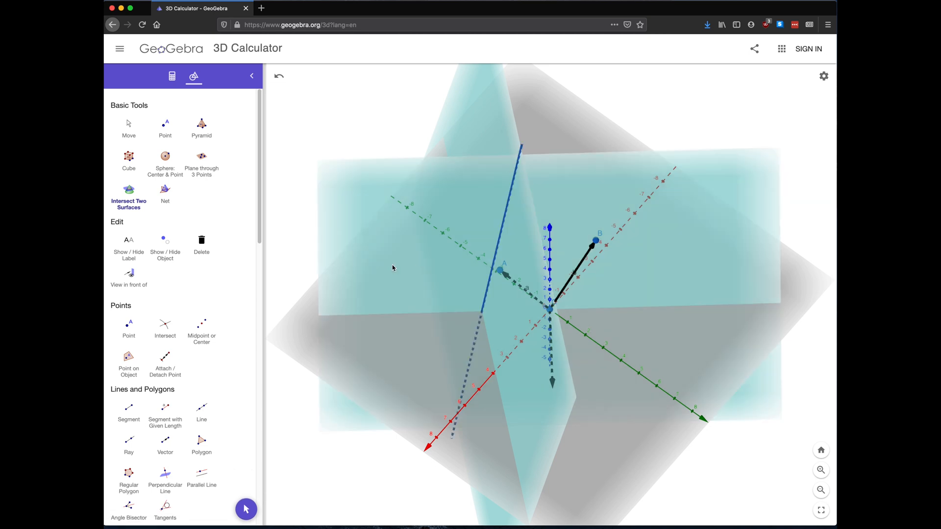
Hide vectors a, b and u, points A, B and C, and both planes, leaving only the intersection line shown
click(172, 76)
mouse_move(396, 217)
mouse_down()
mouse_move(414, 201)
mouse_move(462, 191)
mouse_move(473, 199)
mouse_move(458, 214)
mouse_move(454, 202)
mouse_move(446, 216)
mouse_move(426, 204)
mouse_move(398, 234)
mouse_move(396, 219)
mouse_up()
drag(451, 273, 447, 263)
click(116, 115)
click(116, 154)
click(116, 193)
click(116, 231)
click(117, 254)
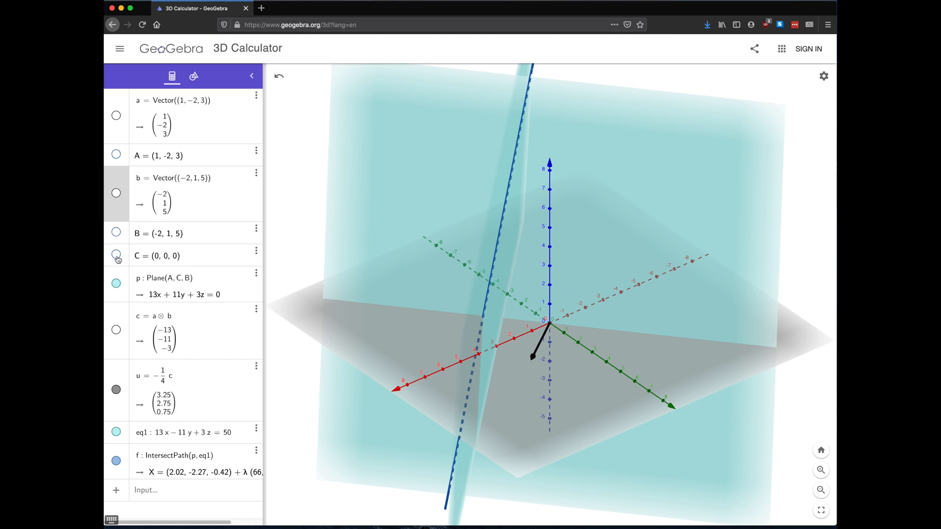
click(117, 283)
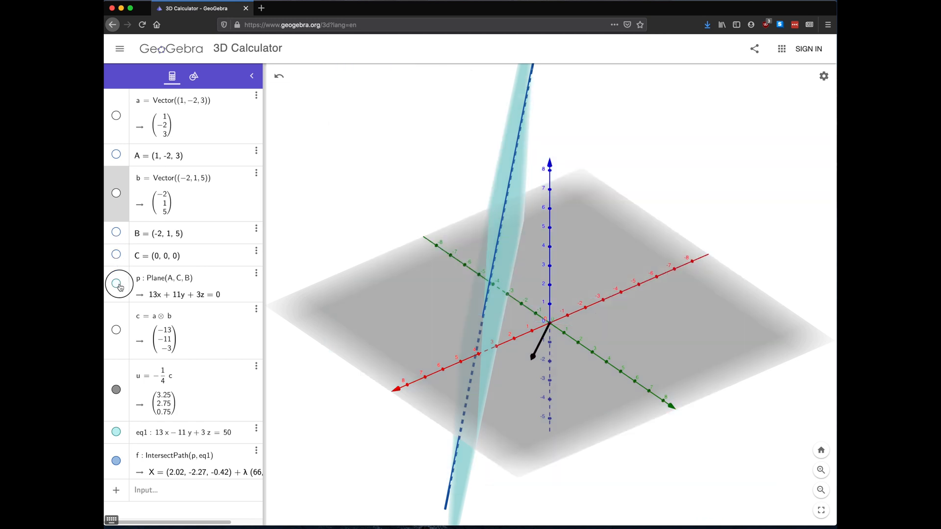
click(117, 392)
click(116, 432)
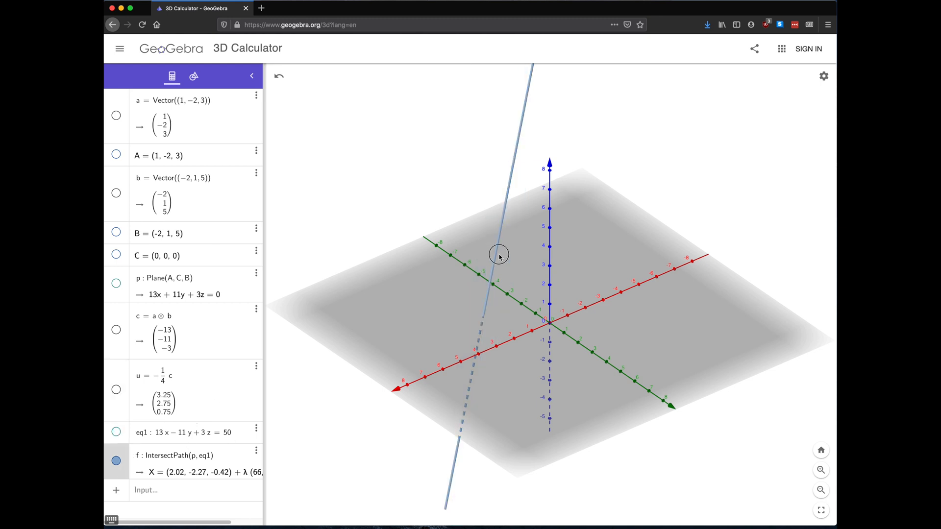
Widen the object list to show the intersection line's full parametric equation, and view the line from other angles
drag(498, 254, 525, 286)
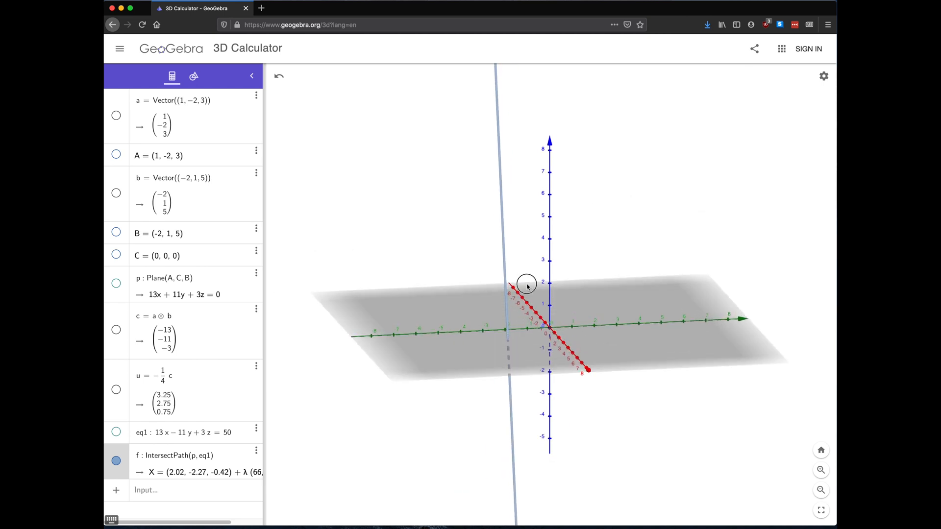
click(169, 474)
drag(186, 475, 227, 475)
click(234, 475)
click(180, 487)
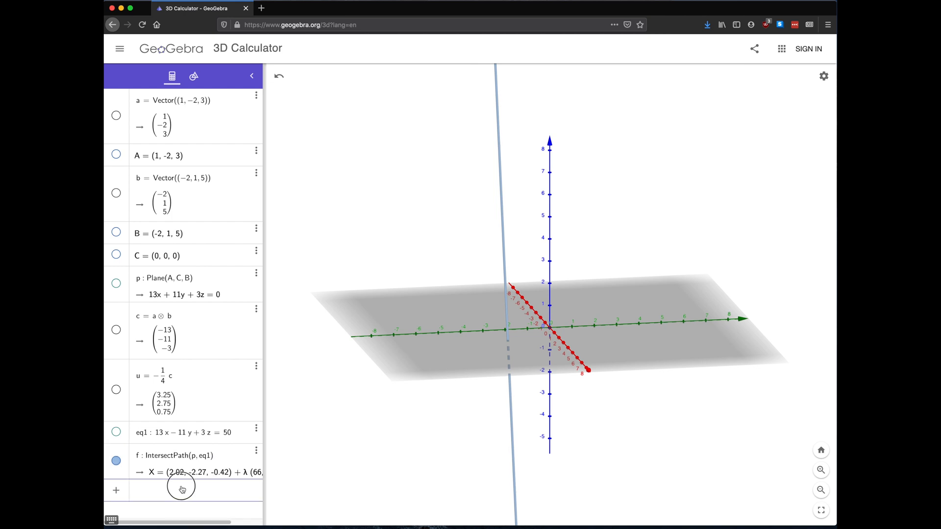
drag(265, 462, 339, 453)
click(274, 491)
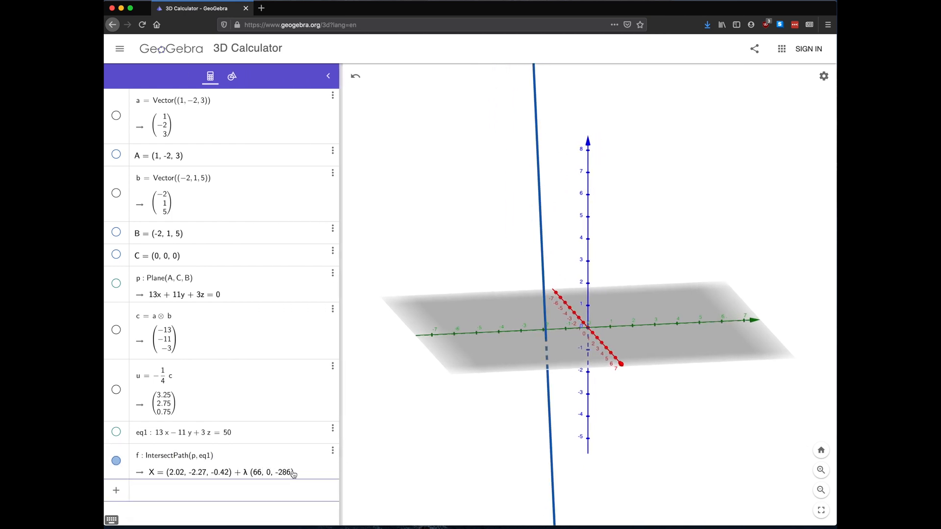
drag(409, 420, 397, 428)
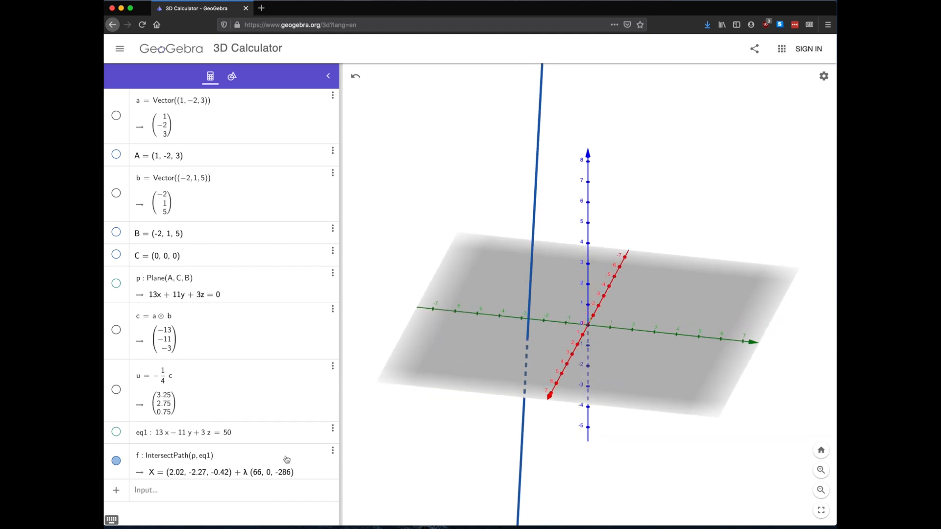
Enter the line X = (1, 3, 5) + t · (66, 0, -286) and compare its direction with the intersection line
click(177, 496)
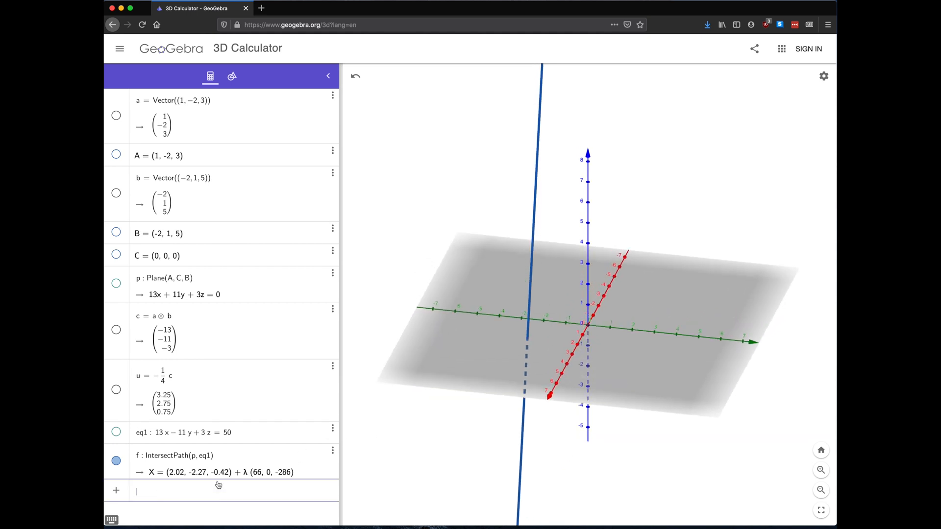
key(ctrl+z)
text(X = (1, 3, 5) )
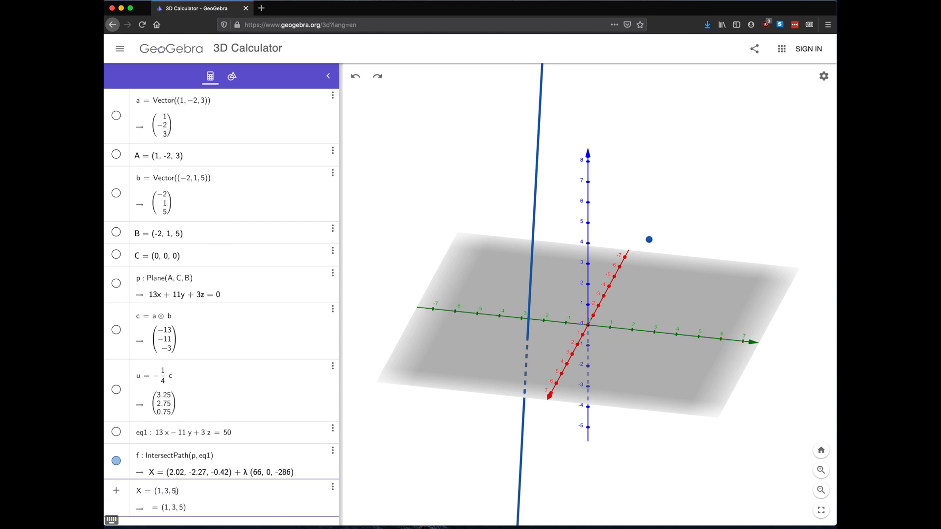
text(+ t · ()
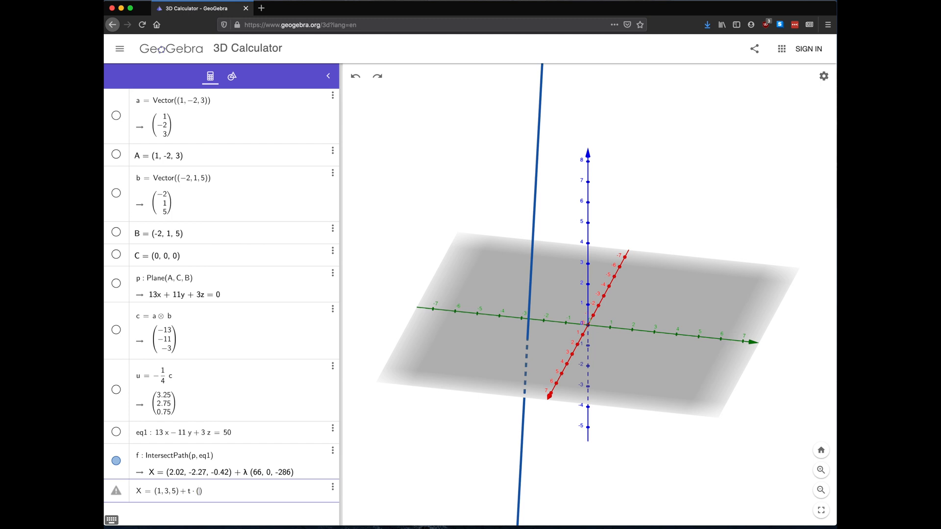
text(,-286)
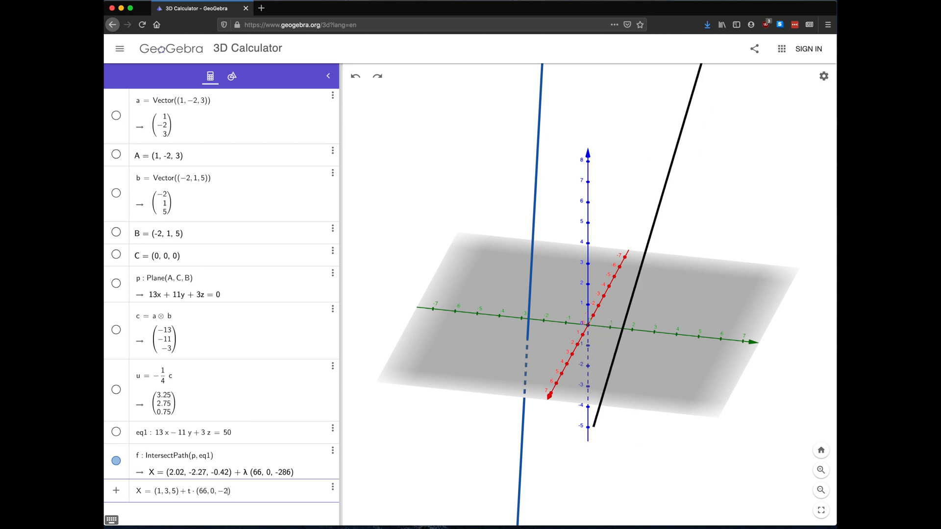
key(Return)
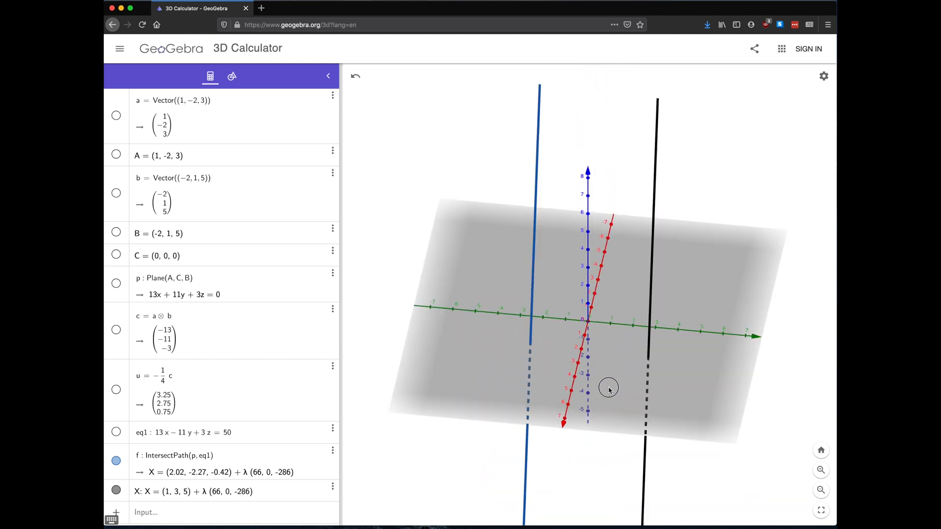
mouse_move(628, 378)
mouse_down()
mouse_move(647, 368)
mouse_move(651, 381)
mouse_move(576, 374)
mouse_move(562, 385)
mouse_move(542, 369)
mouse_move(548, 384)
mouse_move(644, 381)
mouse_move(624, 387)
mouse_up()
click(238, 493)
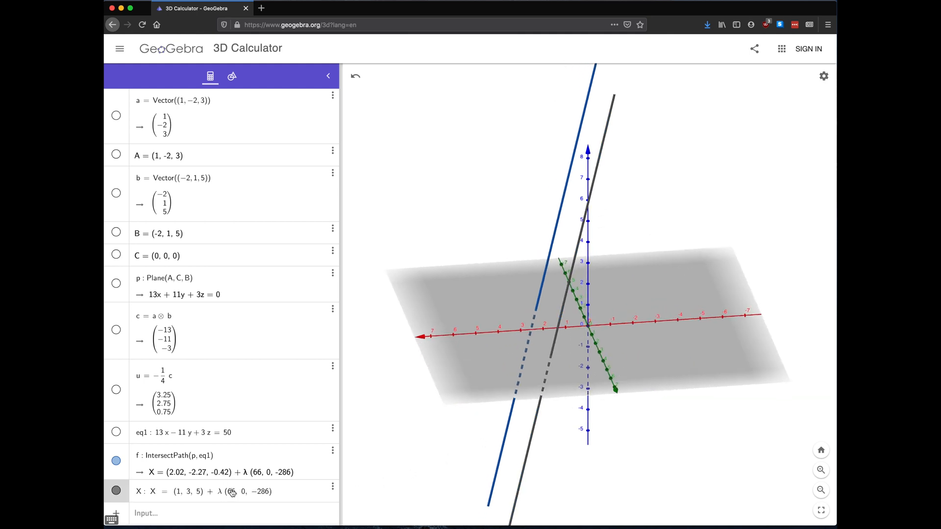
click(244, 493)
click(355, 77)
Enter the line Y = (1, 3, 5) + t · (6, 0, -8) and view the three lines from several angles
click(190, 514)
text(Y)
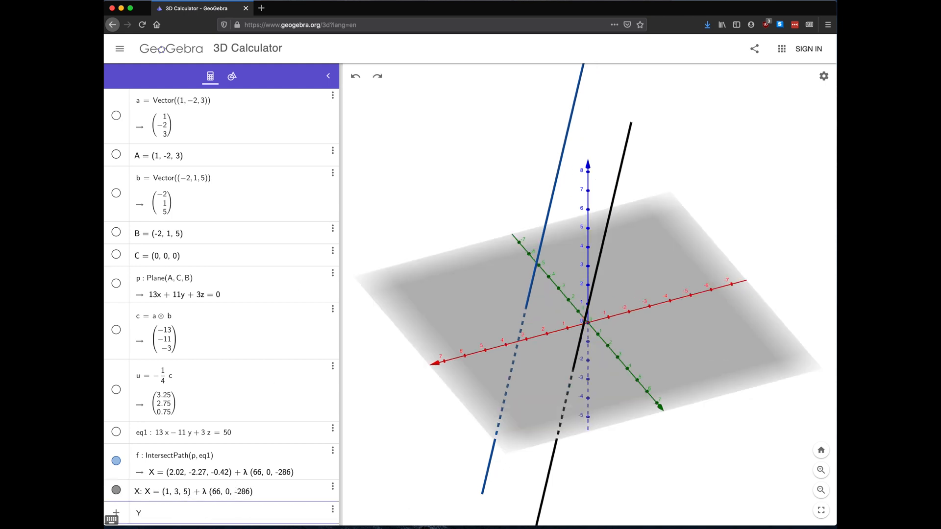
text(=(1,)
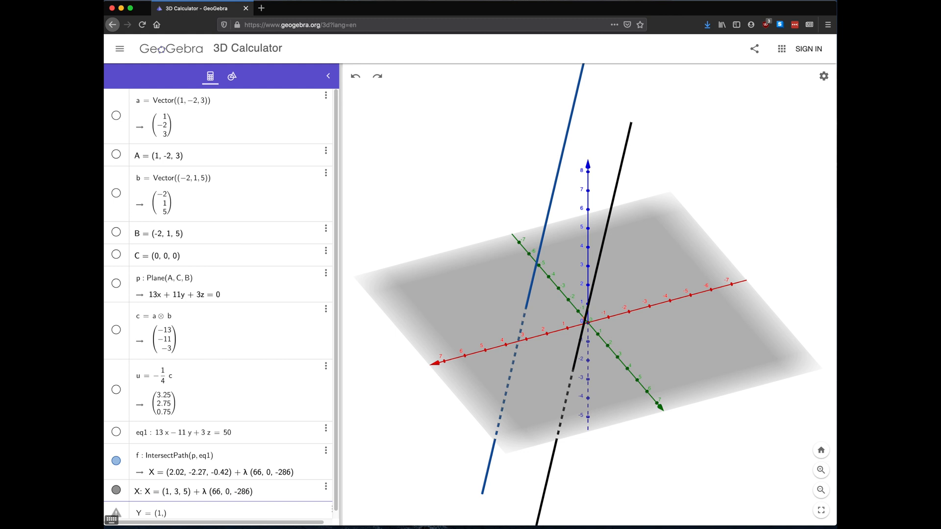
text(3,5)
text(+t)
text(*(6,0,-8)
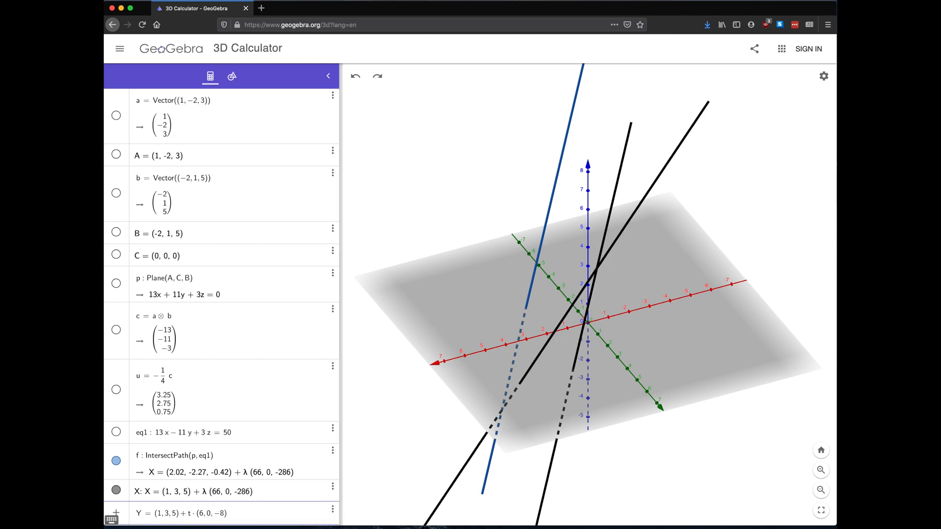
key(Return)
drag(543, 322, 637, 338)
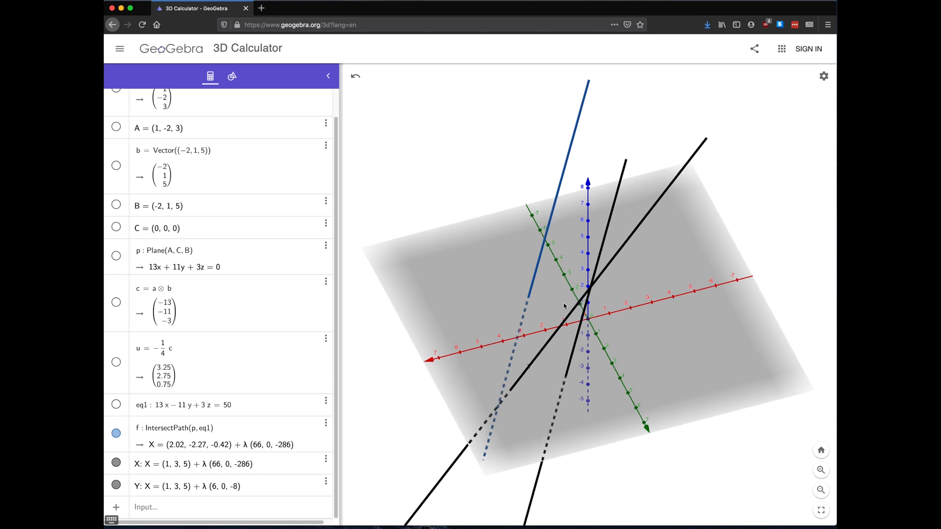
drag(562, 323, 589, 313)
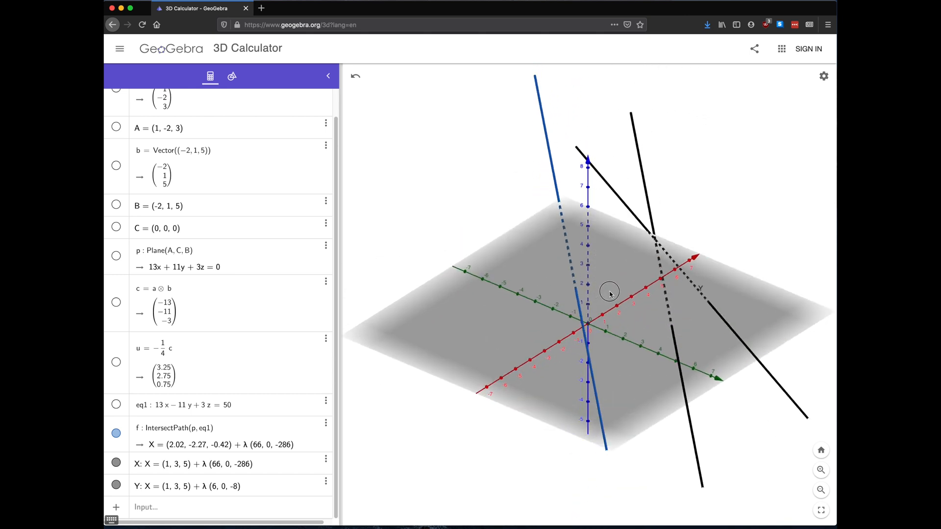
drag(594, 299, 480, 268)
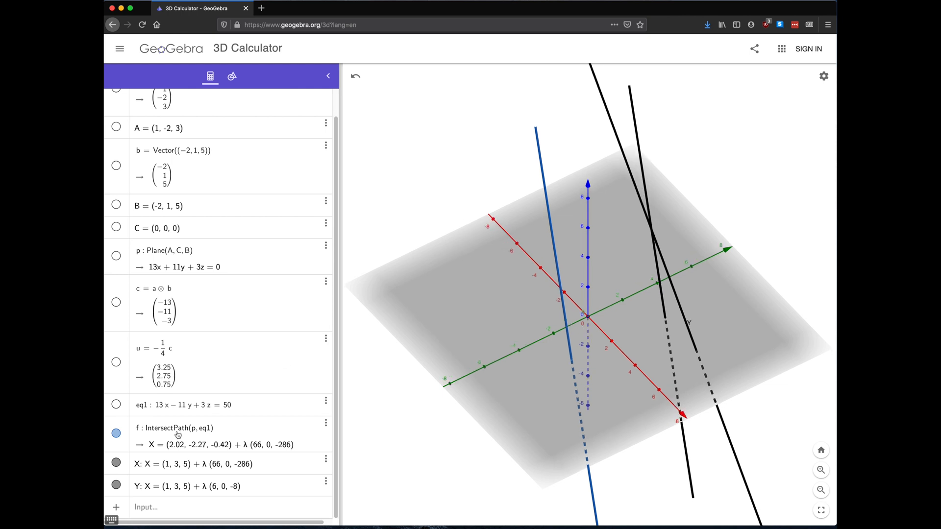
Hide the intersection line f and the parametric lines X and Y
click(112, 441)
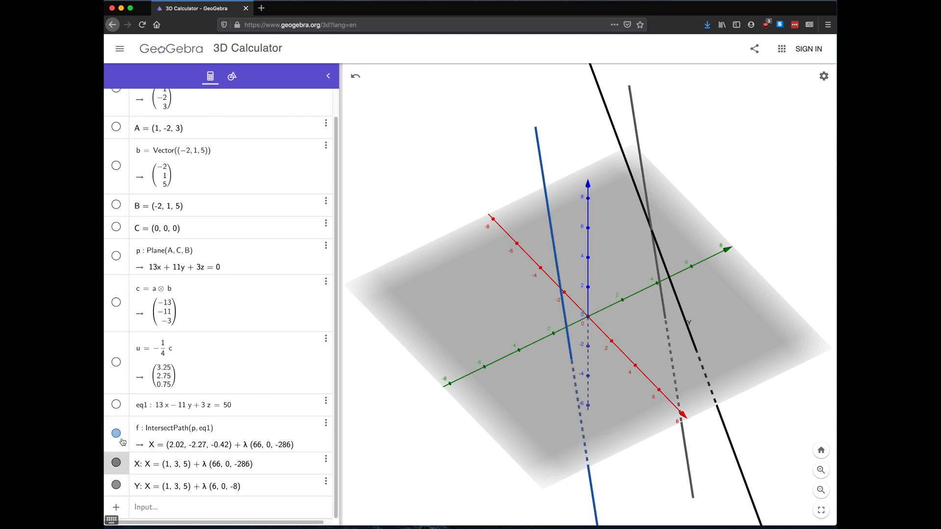
click(119, 435)
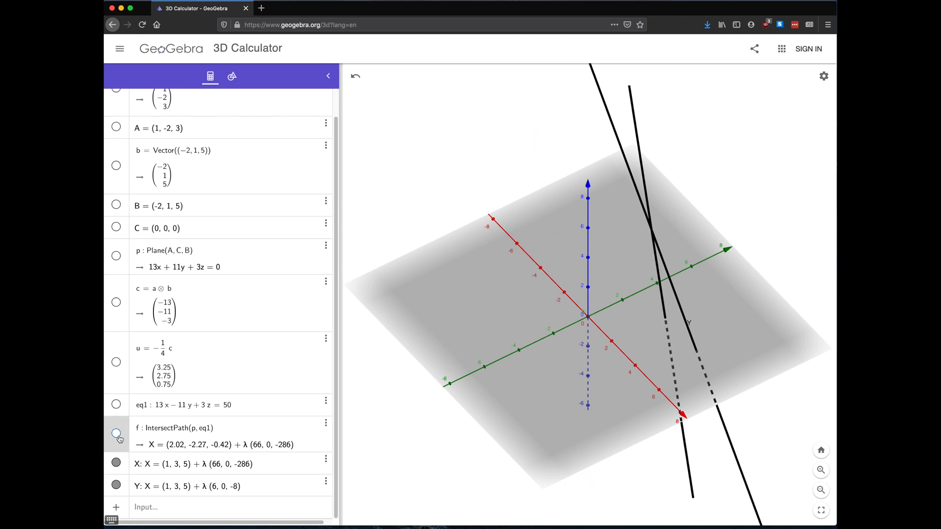
click(119, 463)
click(119, 487)
drag(488, 371, 446, 359)
Plot the cylinder x² + y² = 1 and view it from above along the z-axis and at an angle
click(182, 506)
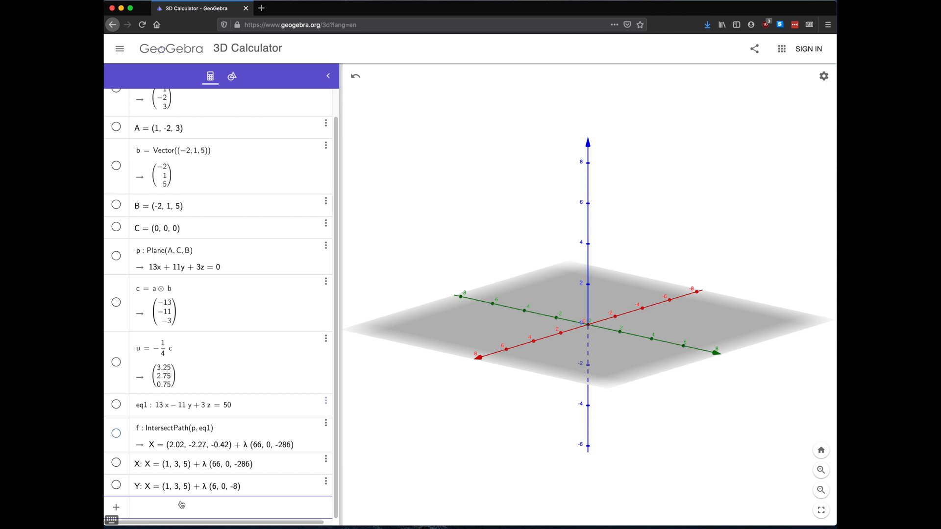
click(181, 505)
text(z)
text(x)
text(^2)
text(+y)
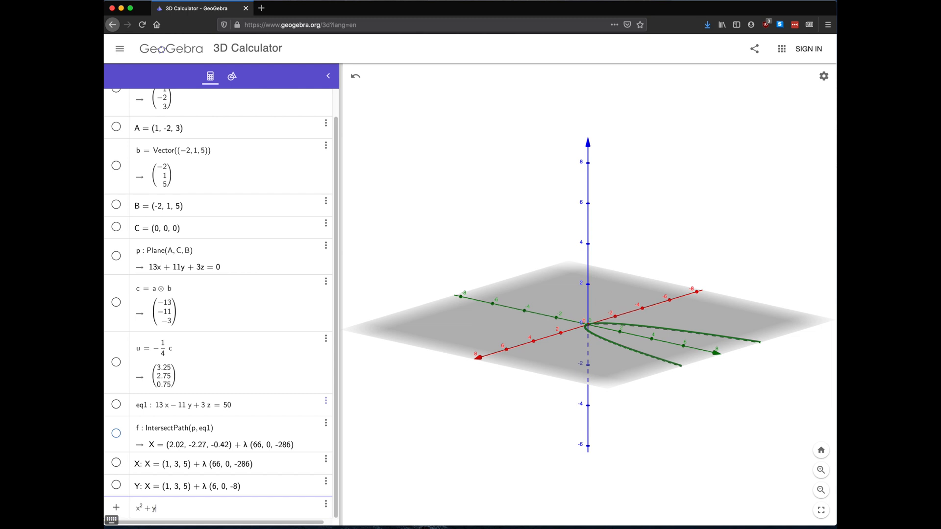
text(^2)
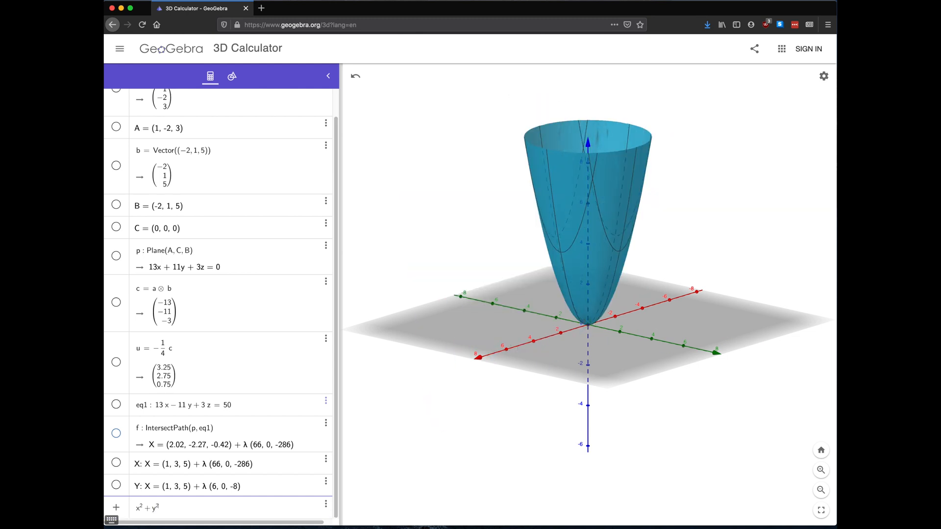
text(=1)
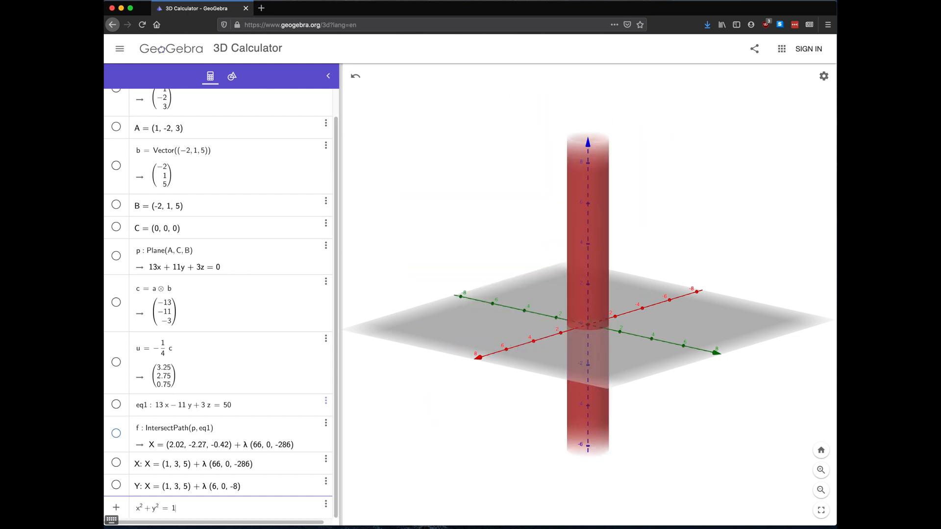
key(Return)
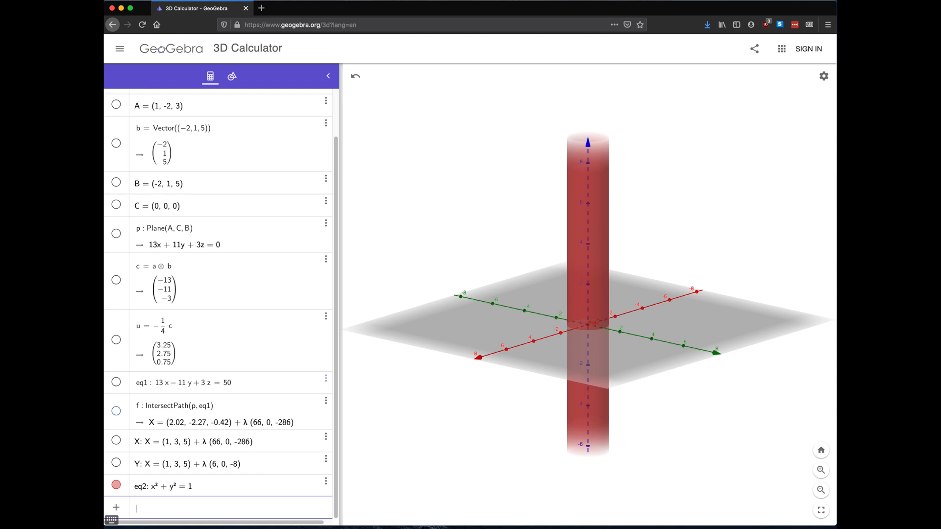
drag(615, 326, 607, 355)
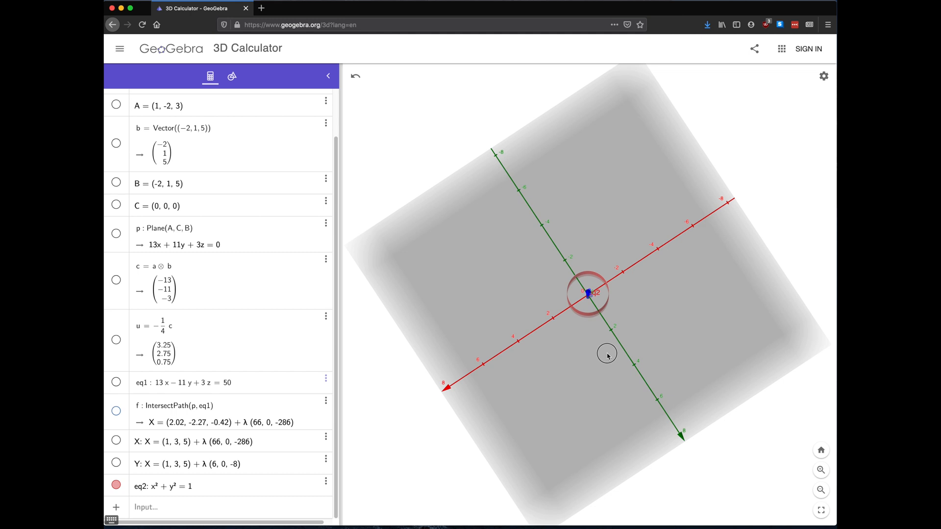
drag(607, 356, 620, 333)
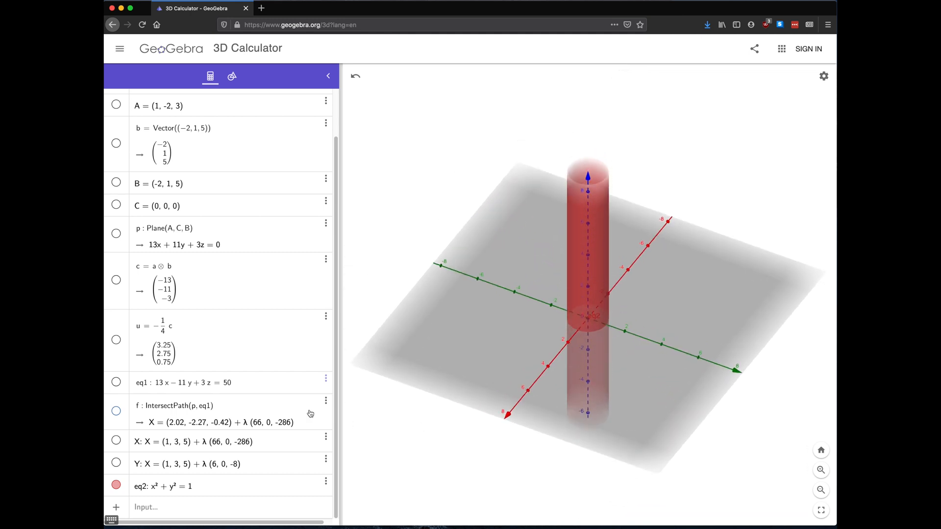
Change the cylinder's equation to x² + z² = 1 and view it along the y-axis and at an angle
click(178, 488)
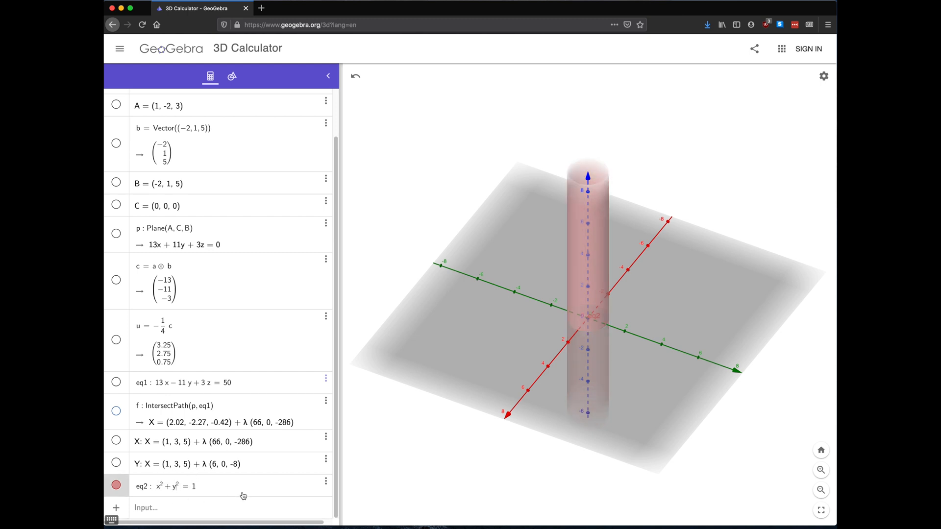
key(BackSpace)
text(z)
key(Return)
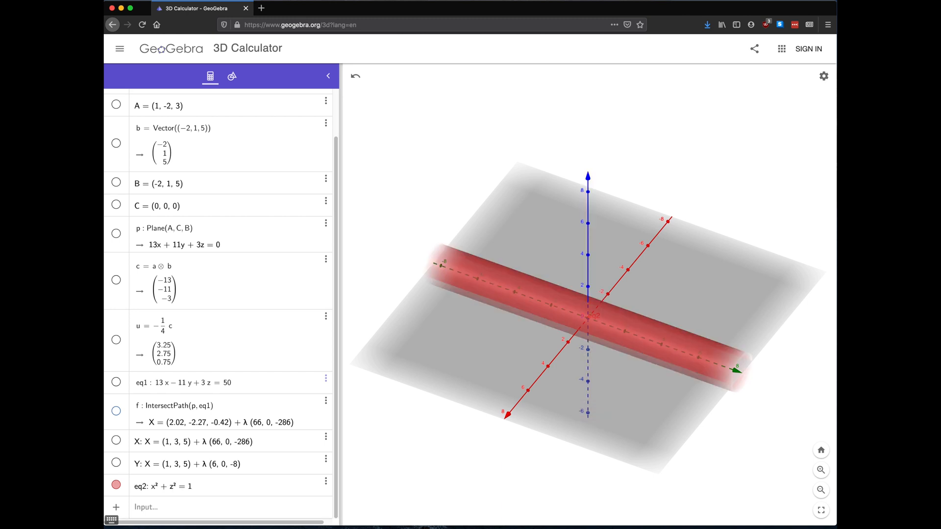
drag(609, 395, 582, 377)
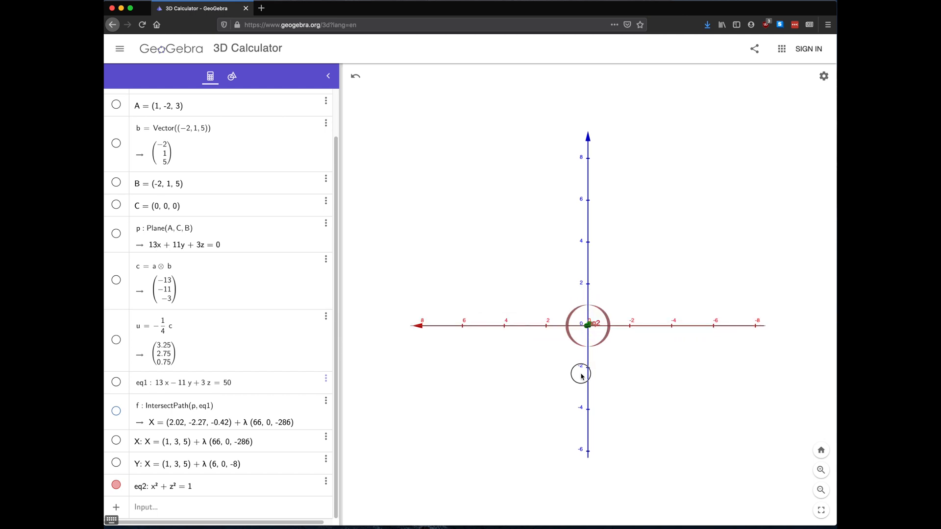
drag(581, 376, 600, 390)
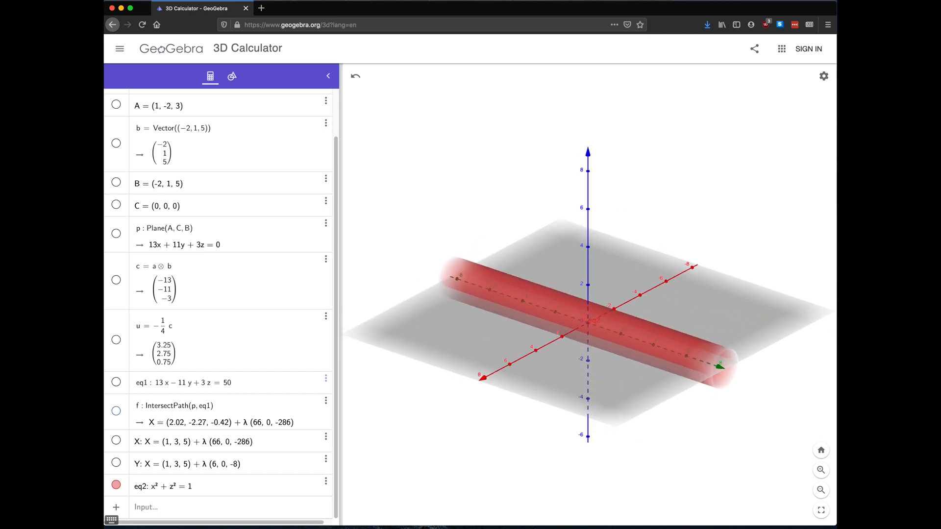
Replace the cylinder's equation with z = 4 - x² and rotate the view around the parabolic surface
click(204, 485)
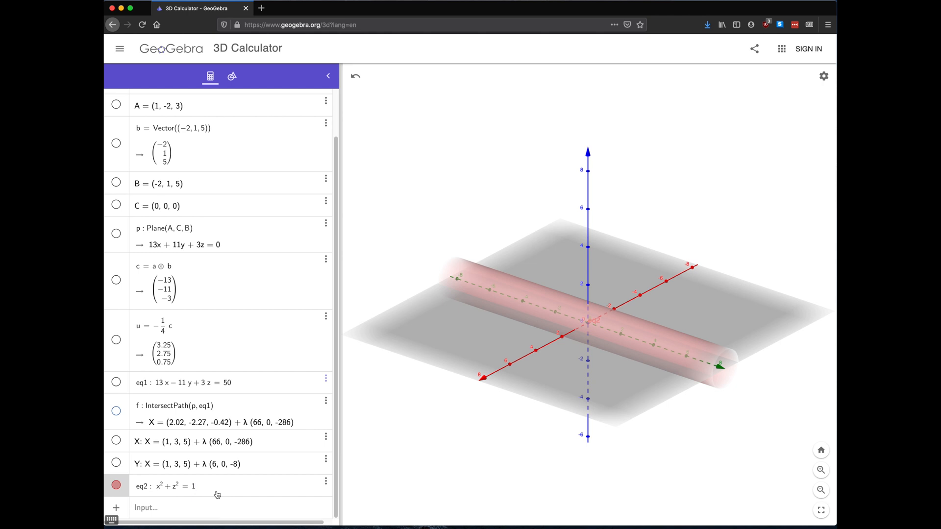
key(BackSpace)
key(BackSpace)
key(BackSpace)
key(BackSpace)
key(BackSpace)
key(BackSpace)
key(BackSpace)
key(BackSpace)
key(BackSpace)
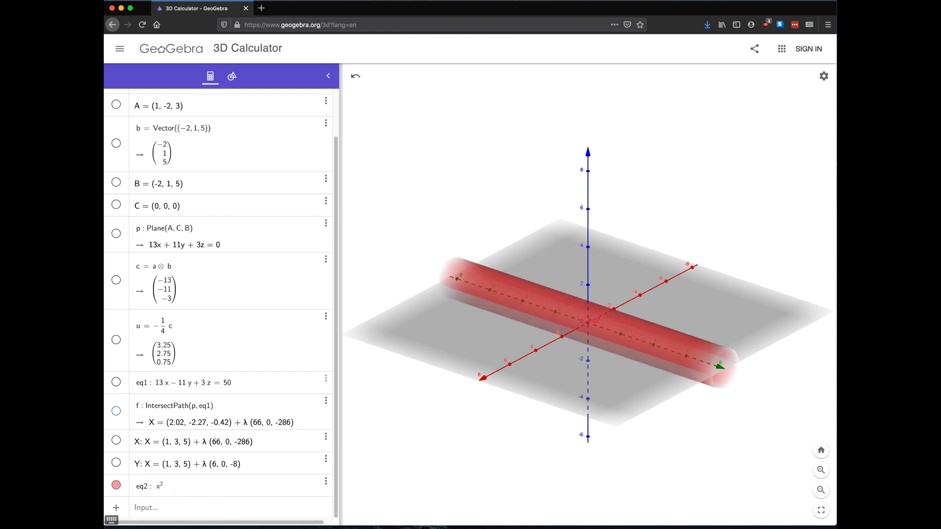
text(z=)
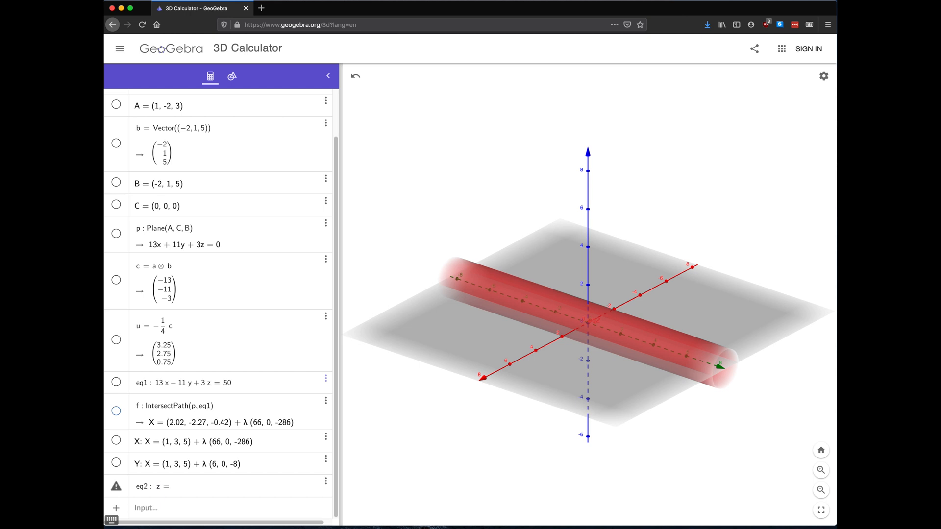
text(4-x^2)
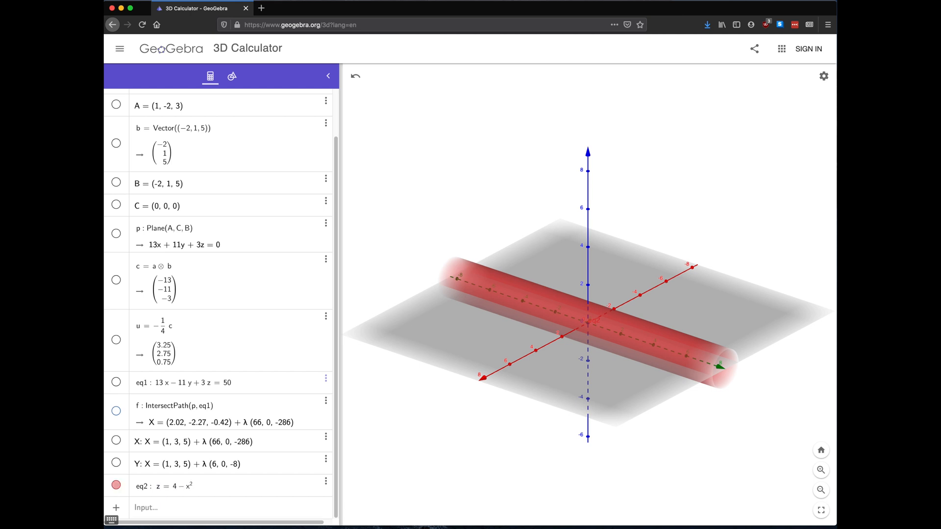
key(Return)
mouse_move(555, 445)
mouse_down()
mouse_move(517, 437)
mouse_move(531, 445)
mouse_move(555, 440)
mouse_move(542, 435)
mouse_move(533, 444)
mouse_move(561, 439)
mouse_move(537, 445)
mouse_up()
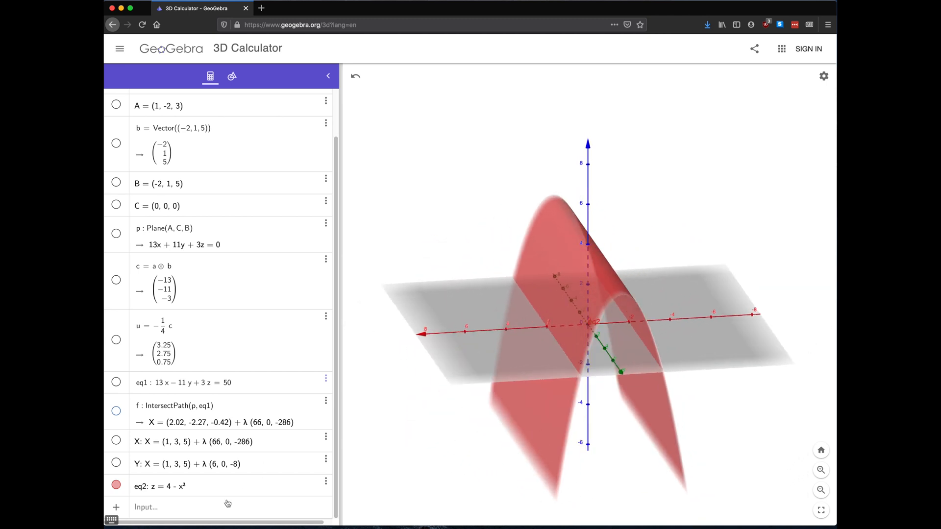
Change the parabolic surface's equation to z = y² and rotate the view to look along the x-axis
click(217, 495)
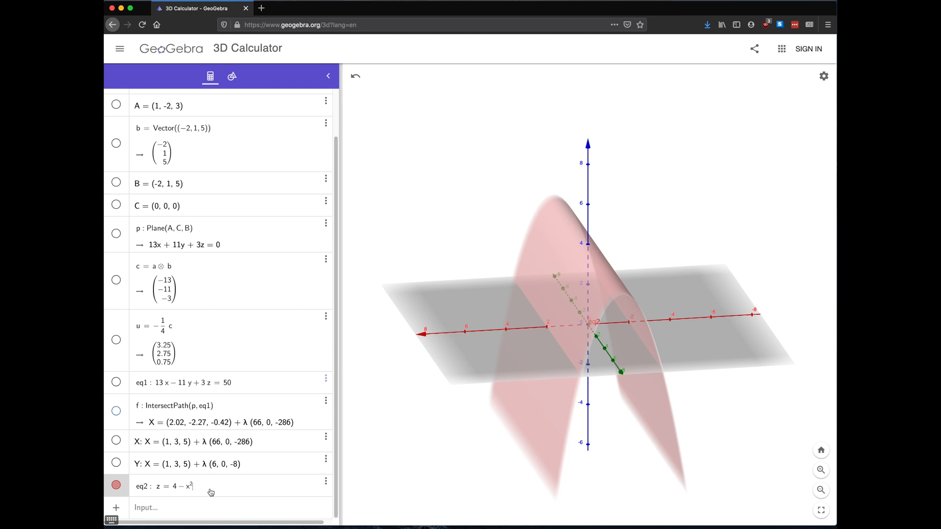
key(BackSpace)
key(BackSpace)
key(BackSpace)
key(BackSpace)
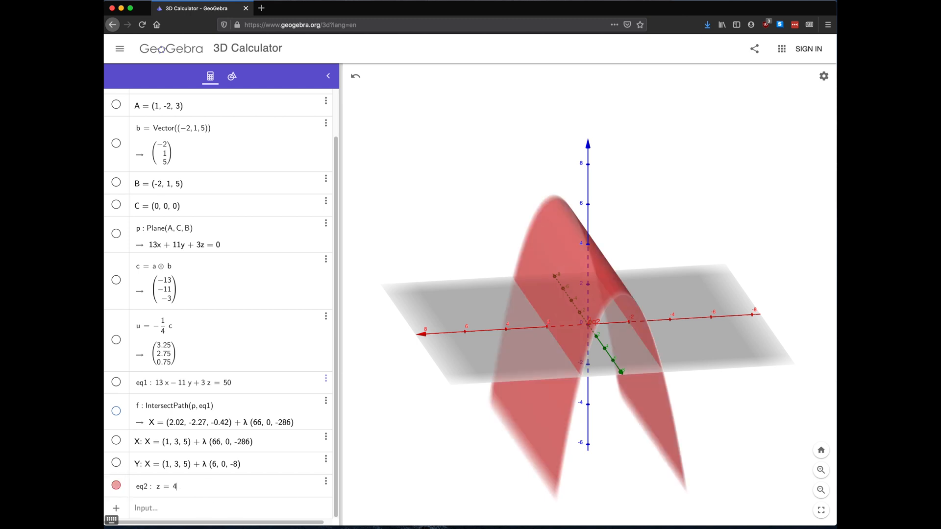
key(BackSpace)
text(y^2)
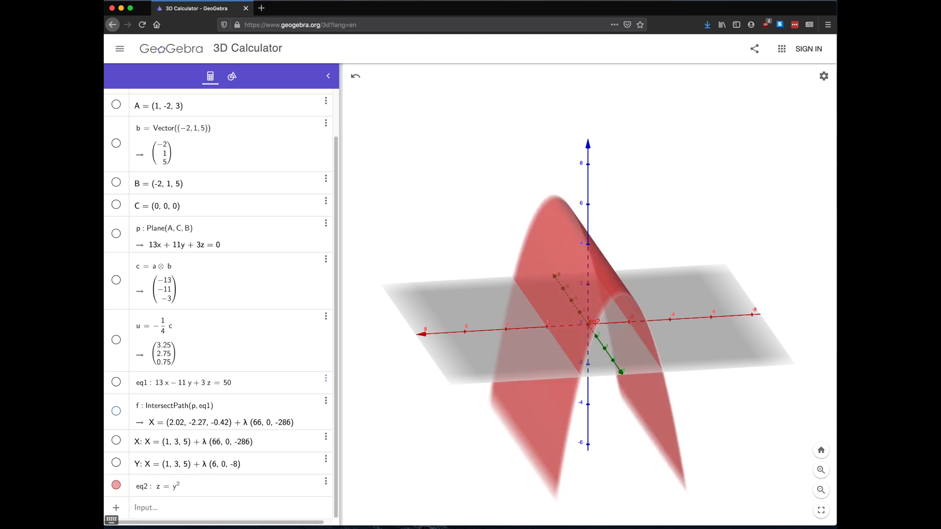
key(Return)
drag(631, 383, 649, 390)
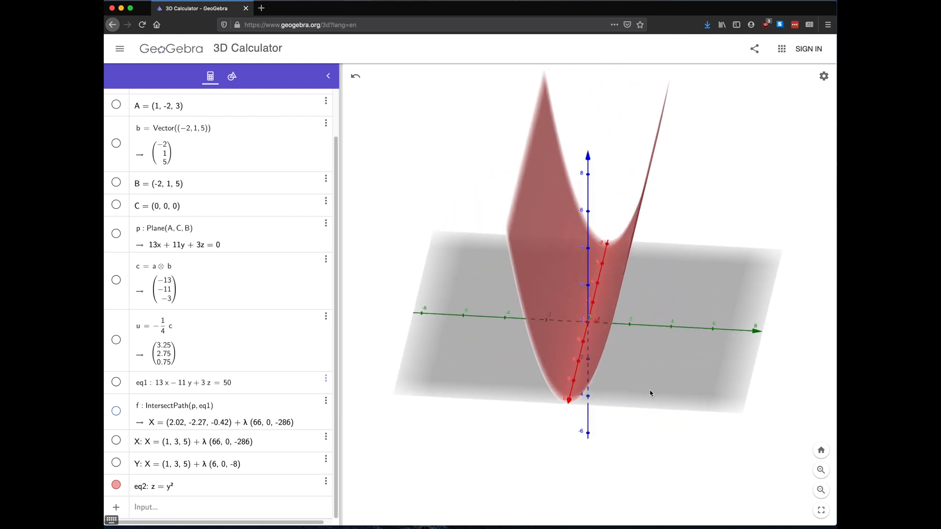
Try to change the parabolic surface's equation from z = y² to xz = 1
click(212, 484)
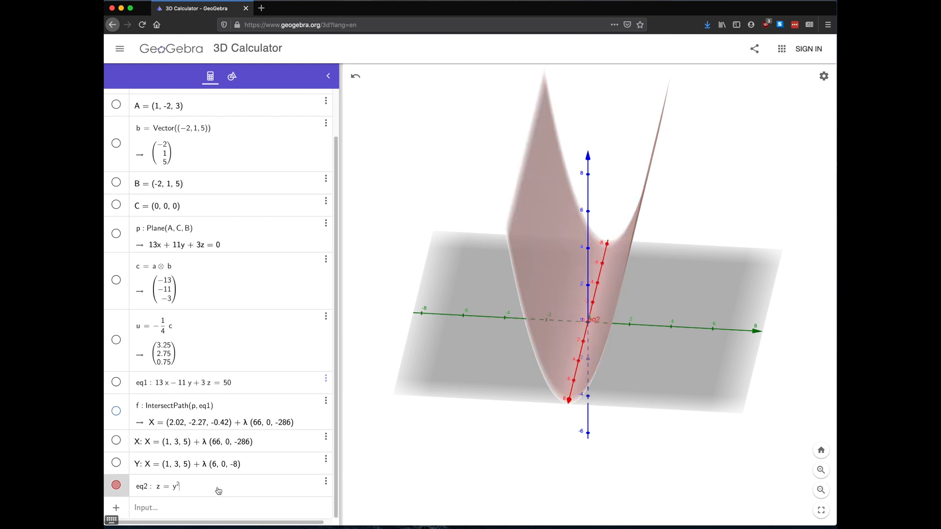
key(BackSpace)
key(BackSpace)
key(BackSpace)
key(BackSpace)
key(BackSpace)
text(xz=1)
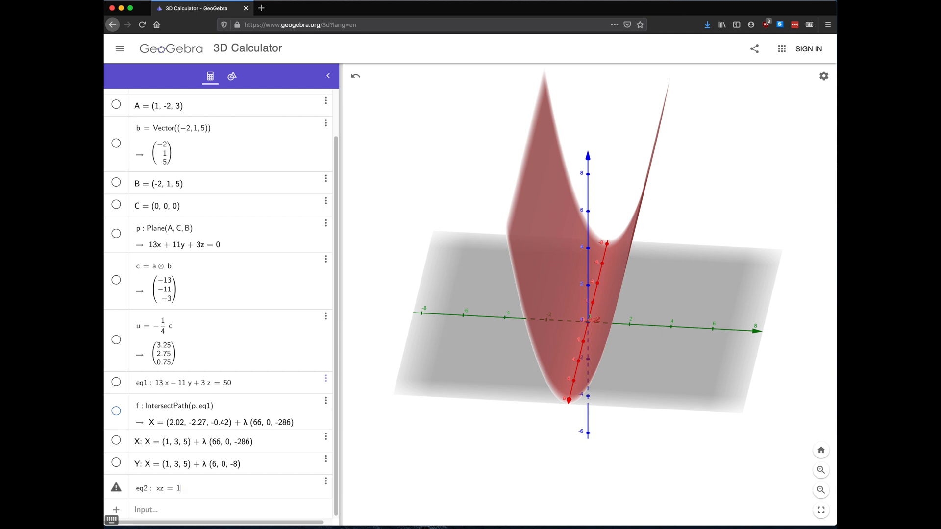
Set the surface's equation to z = 1/x and view it along the y-axis and at an angle
key(BackSpace)
key(BackSpace)
key(BackSpace)
text(z = 1/x)
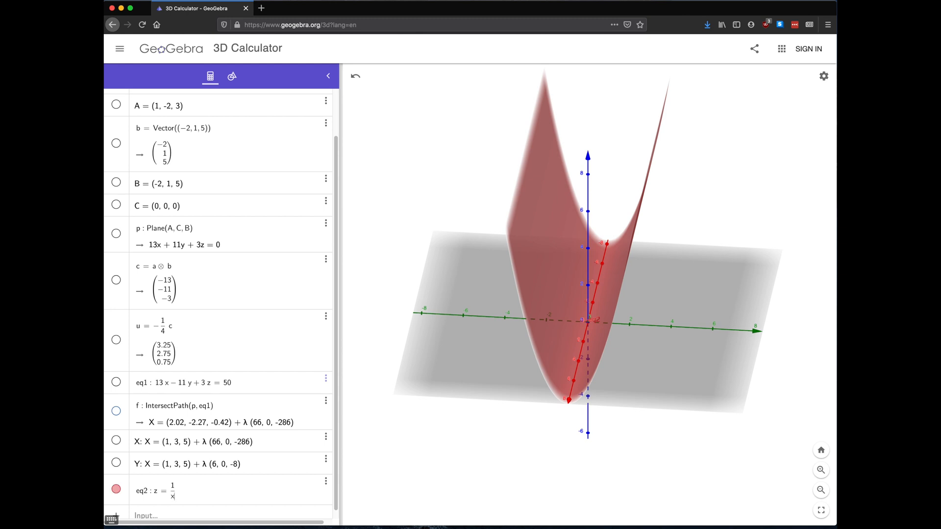
drag(458, 455, 511, 442)
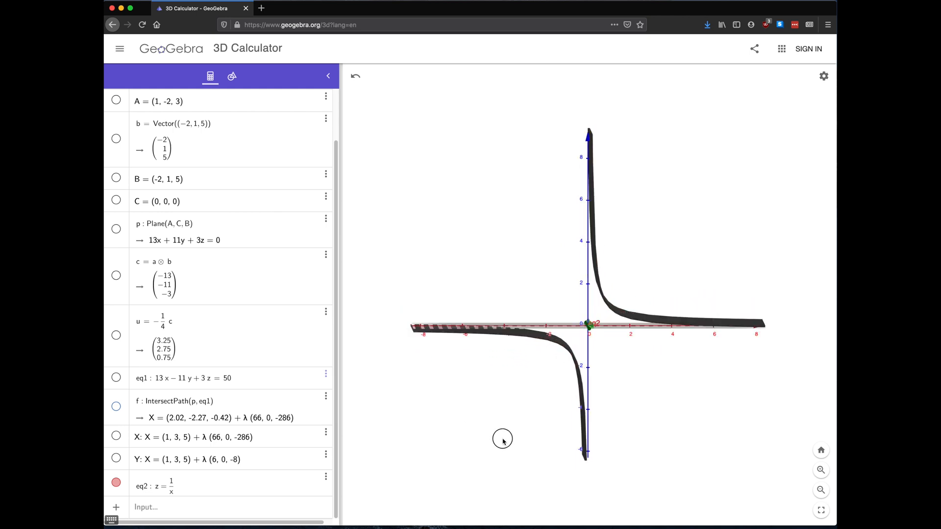
drag(496, 446, 387, 451)
Hide the surface z = 1/x and rotate the view of the empty axes to an angle
click(116, 483)
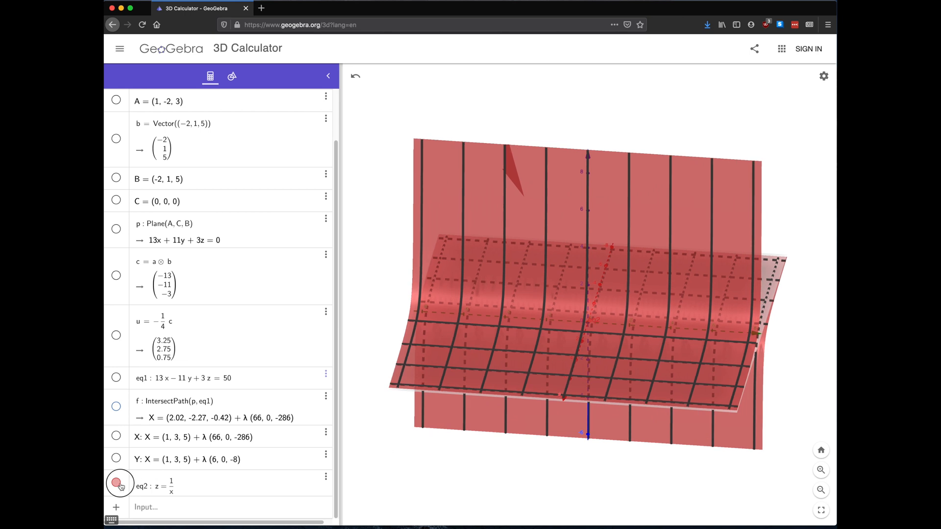
drag(562, 432, 548, 426)
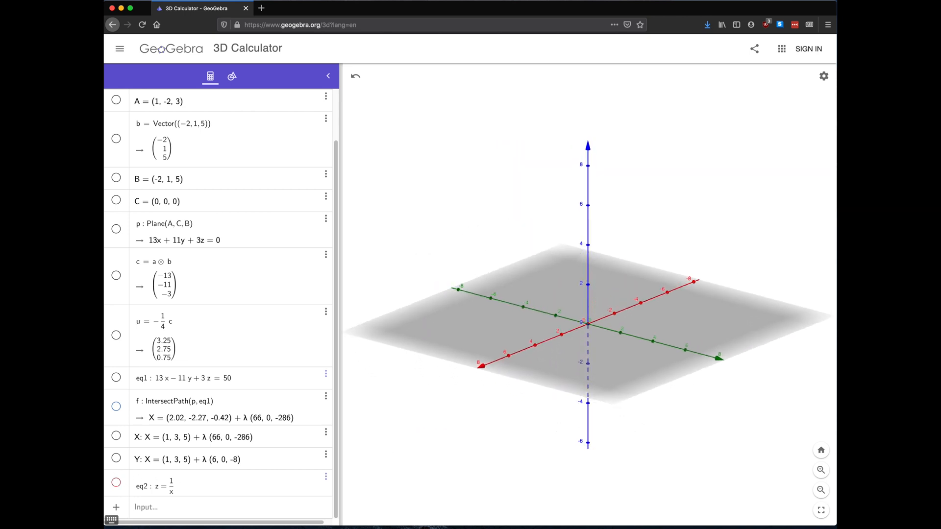
key(super+Tab)
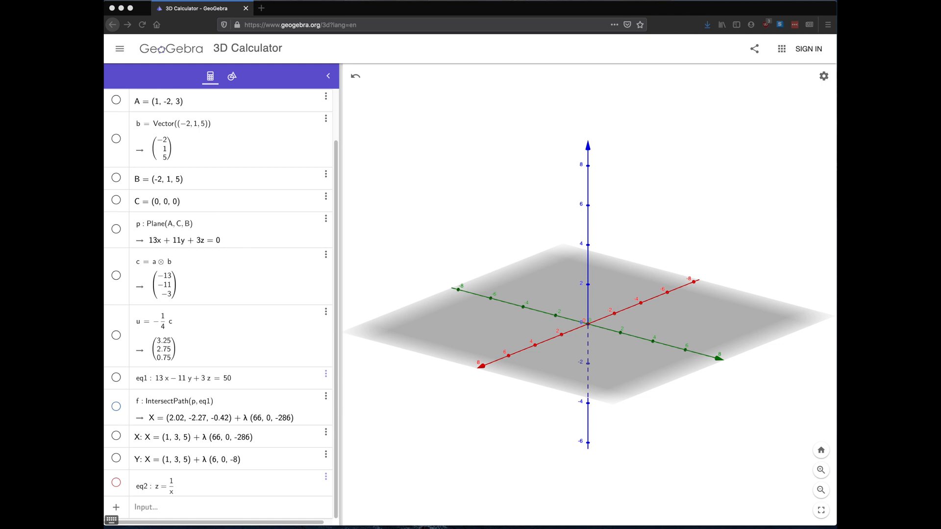
Plot the ellipsoid 9x² + 4y² + z² = 36 as a new equation and rotate the view around it
click(235, 511)
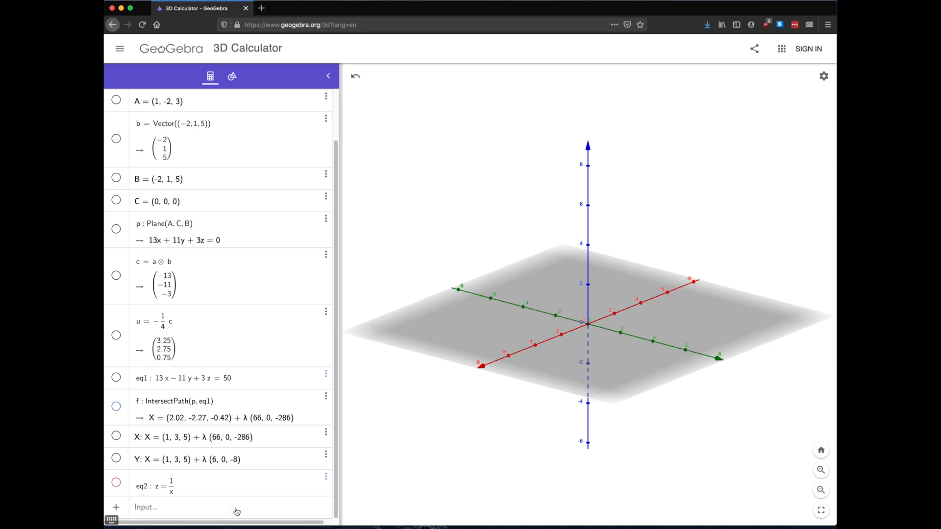
text(9x^2)
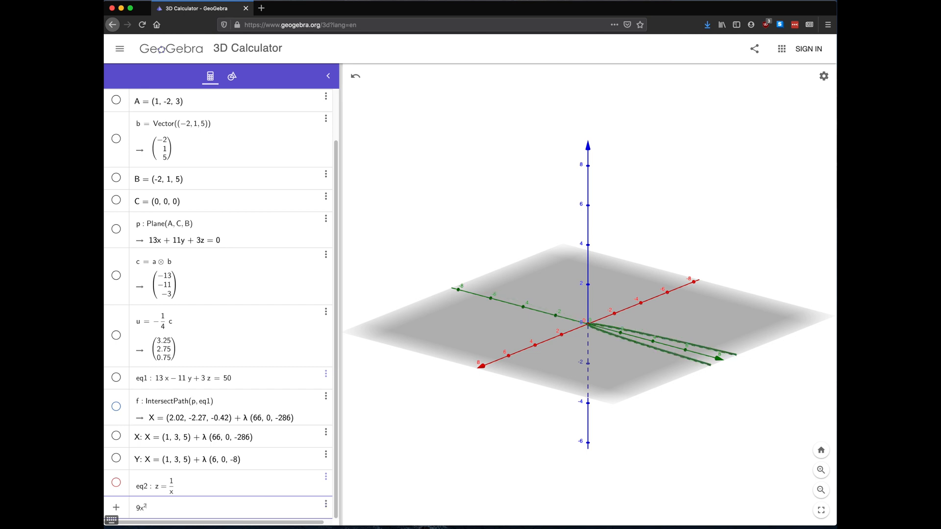
text(+4y^2)
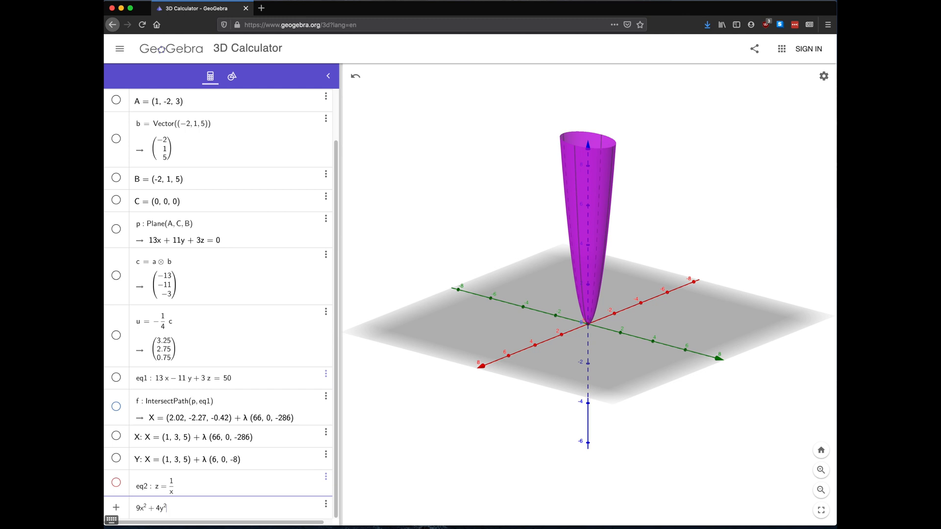
text(+z^2)
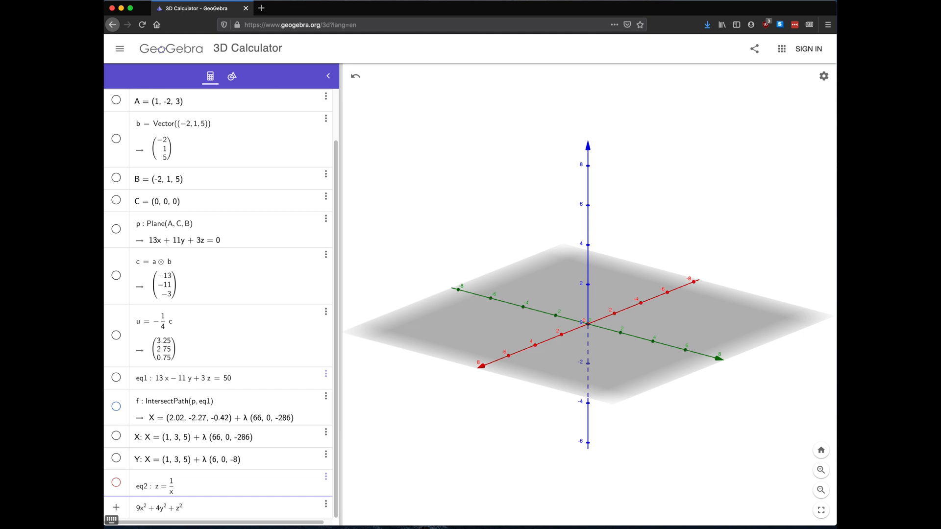
key(Right)
text(= 36)
key(Return)
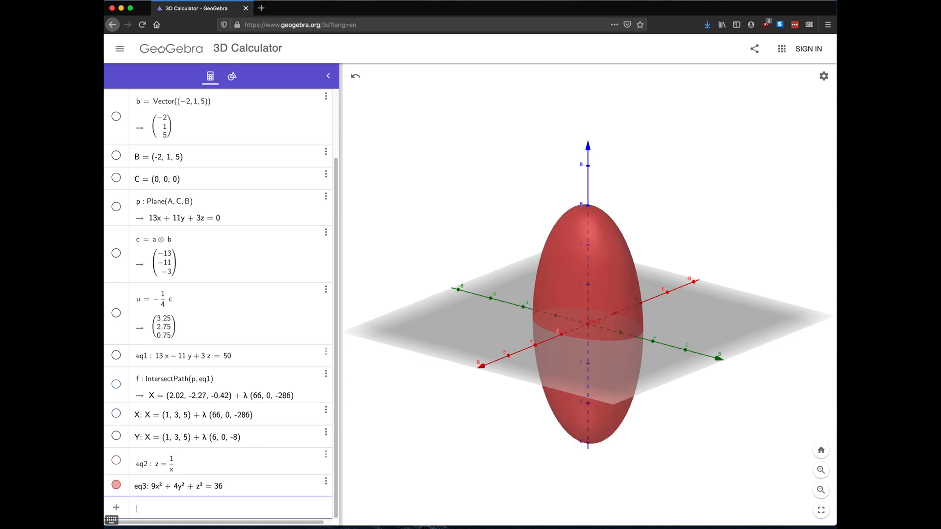
drag(648, 371, 504, 377)
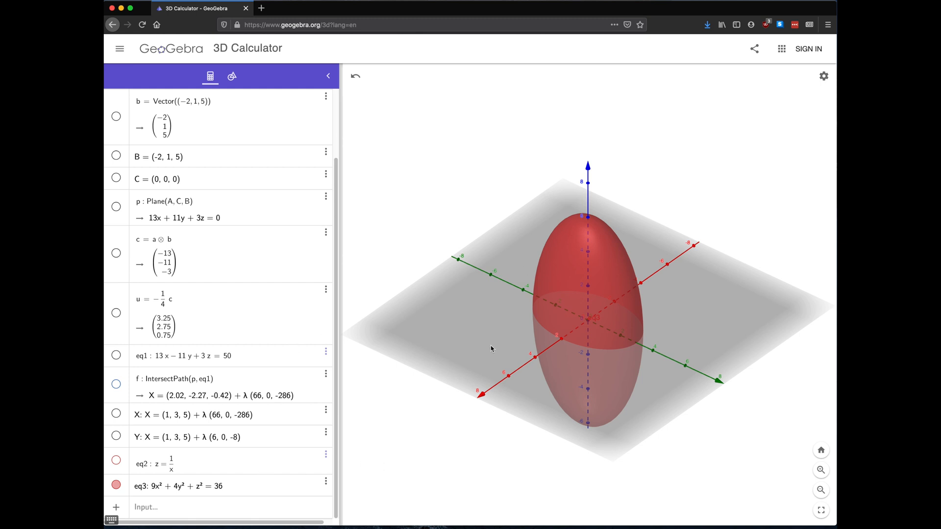
Change the ellipsoid's equation to 9x² + 4y² - z² = 36 and rotate the view around the surface
click(190, 491)
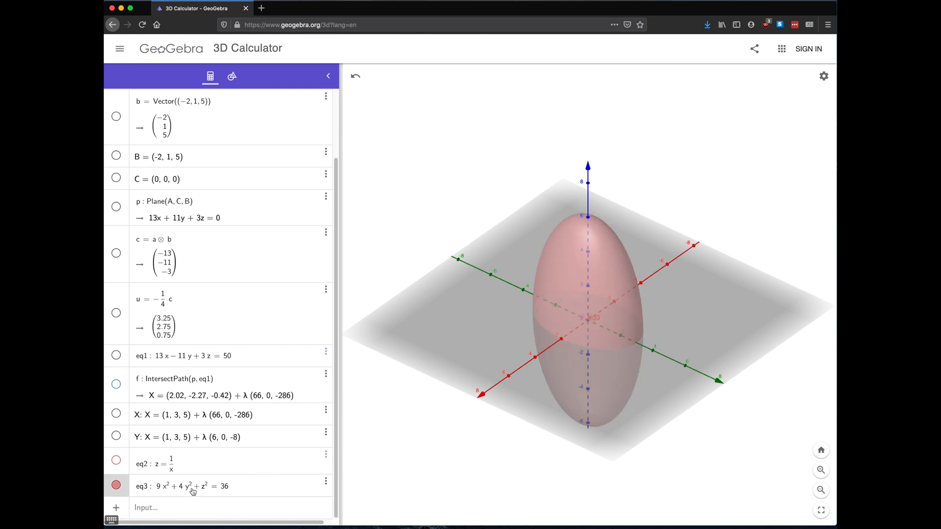
key(BackSpace)
text(-)
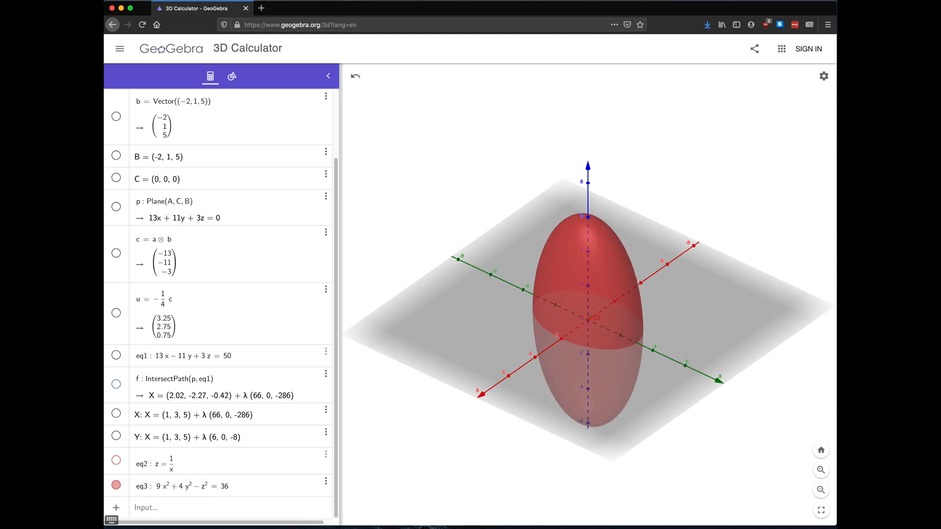
key(Return)
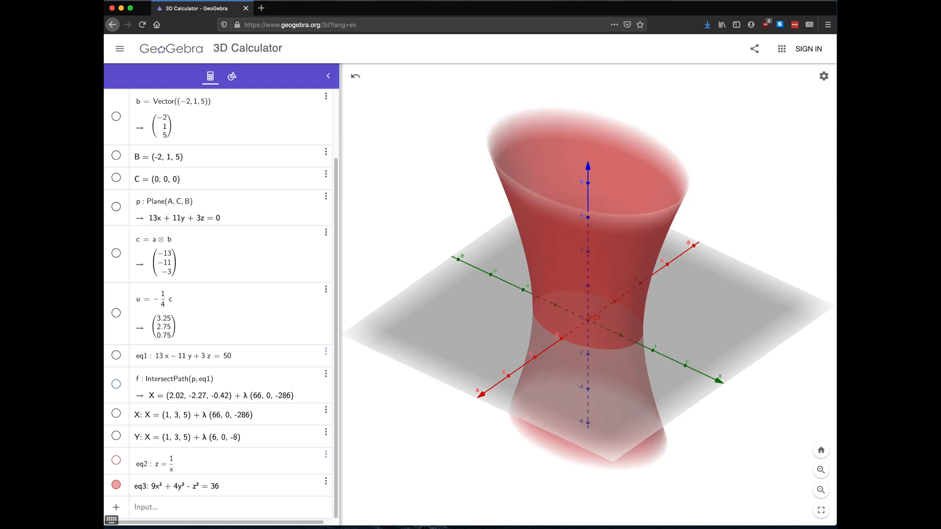
drag(653, 443, 589, 405)
mouse_move(568, 365)
mouse_down()
mouse_move(580, 361)
mouse_move(581, 343)
mouse_move(570, 294)
mouse_move(578, 367)
mouse_move(579, 356)
mouse_up()
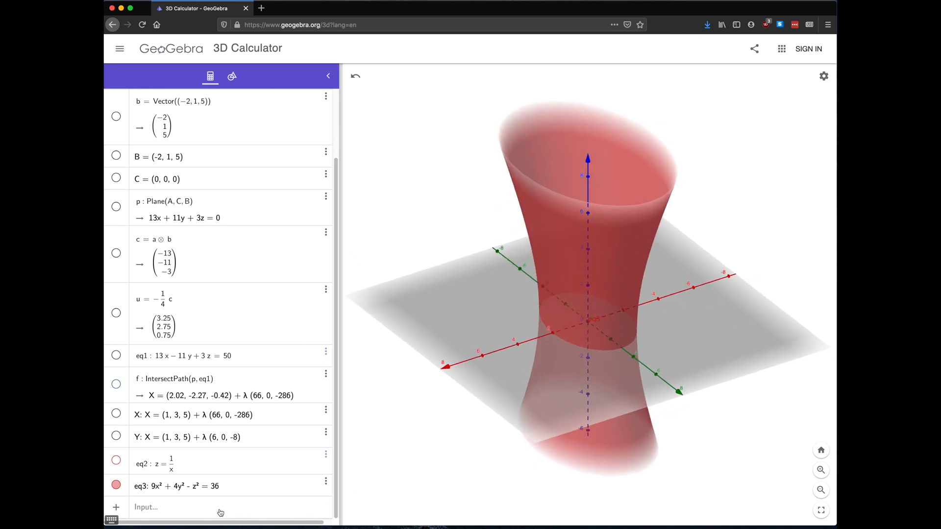
Change the hyperboloid's equation to 9x² - 4y² - z² = 36 and rotate the view to face the x-axis straight on
click(184, 488)
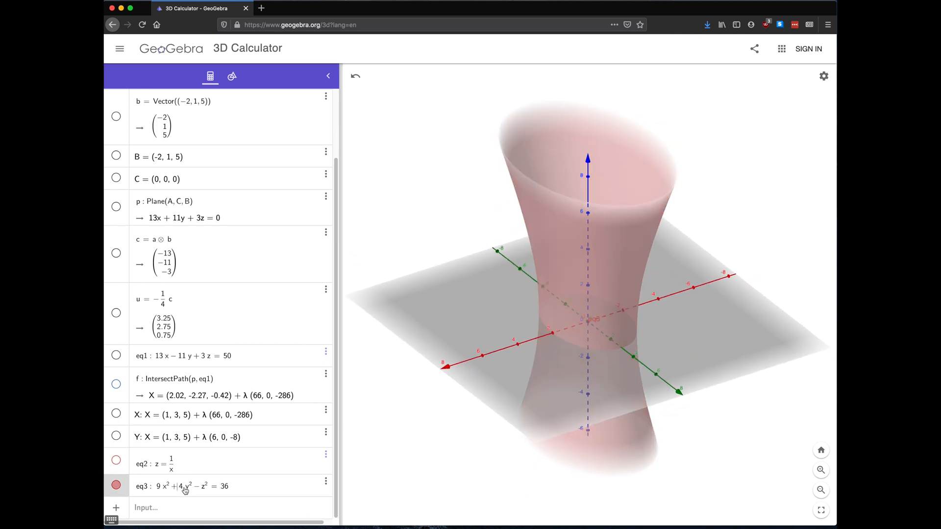
key(BackSpace)
text(-)
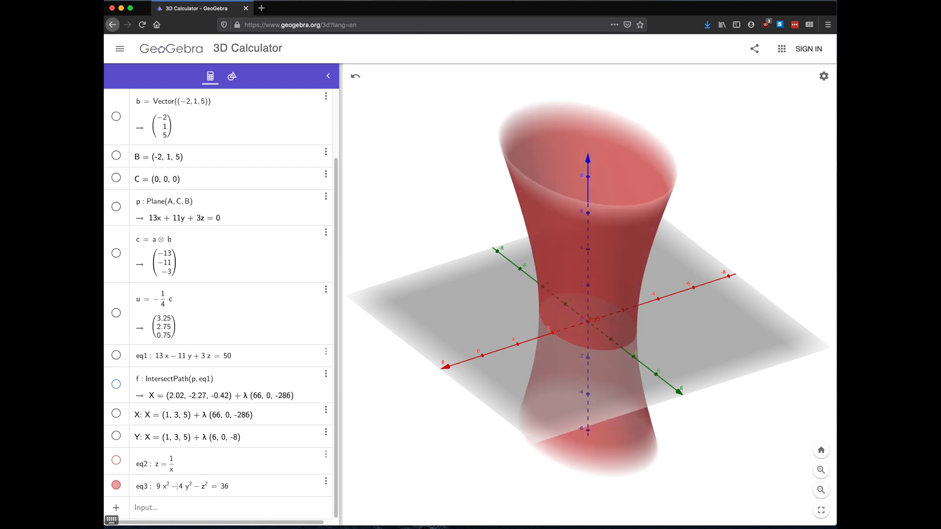
key(Return)
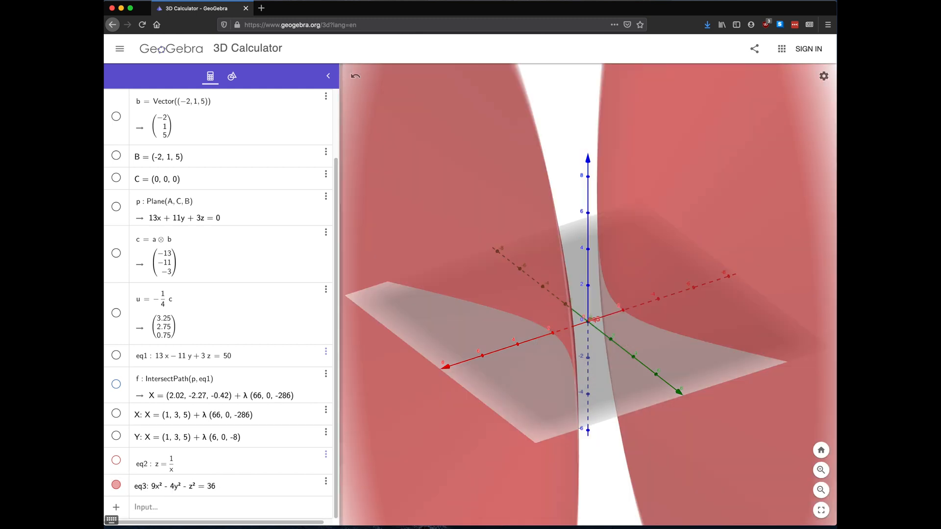
mouse_move(602, 412)
mouse_down()
mouse_move(554, 409)
mouse_move(588, 397)
mouse_move(606, 403)
mouse_move(560, 418)
mouse_move(589, 407)
mouse_up()
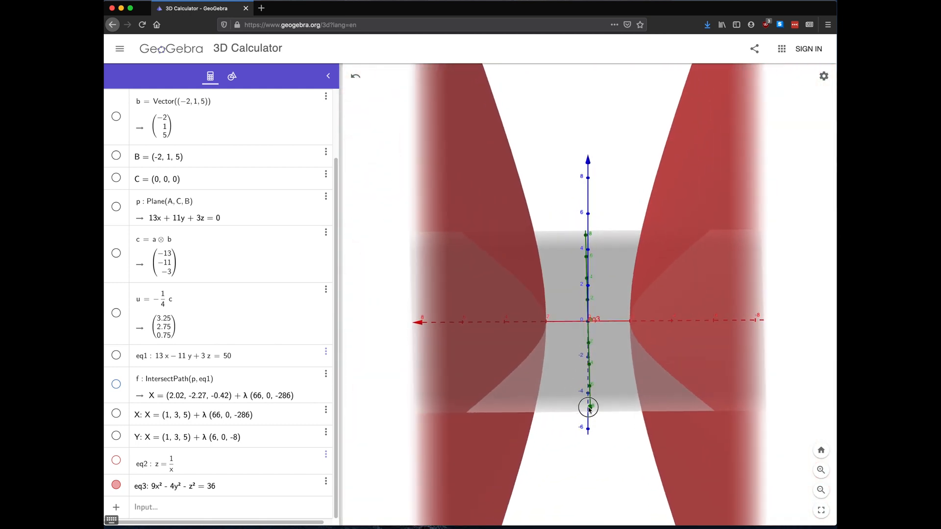
drag(588, 409, 589, 415)
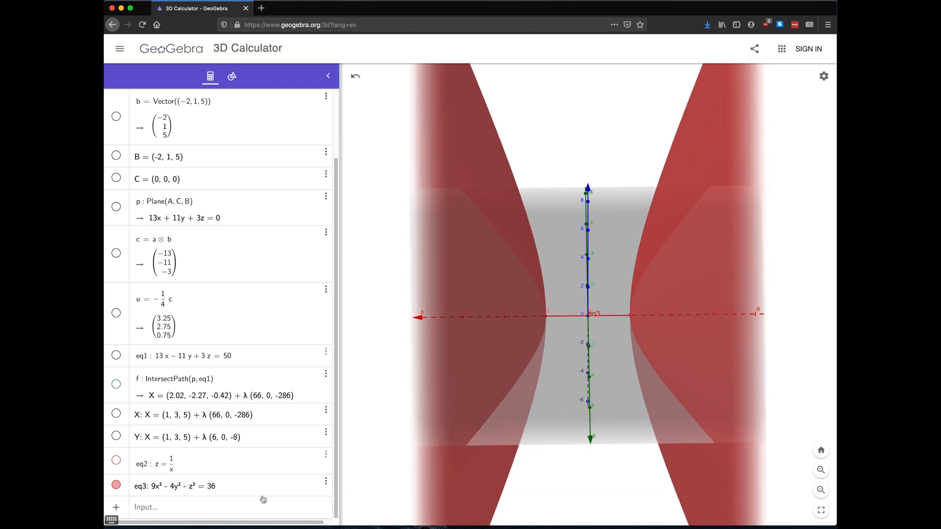
Change the hyperboloid's equation to -9x² - 4y² + z² = 36 and view both sheets from the side and at an angle
click(187, 490)
click(199, 490)
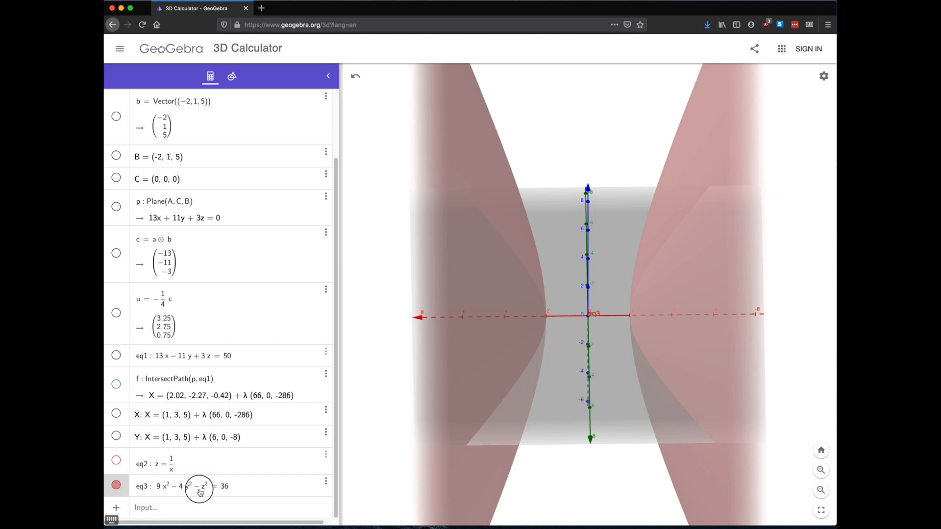
key(BackSpace)
text(+)
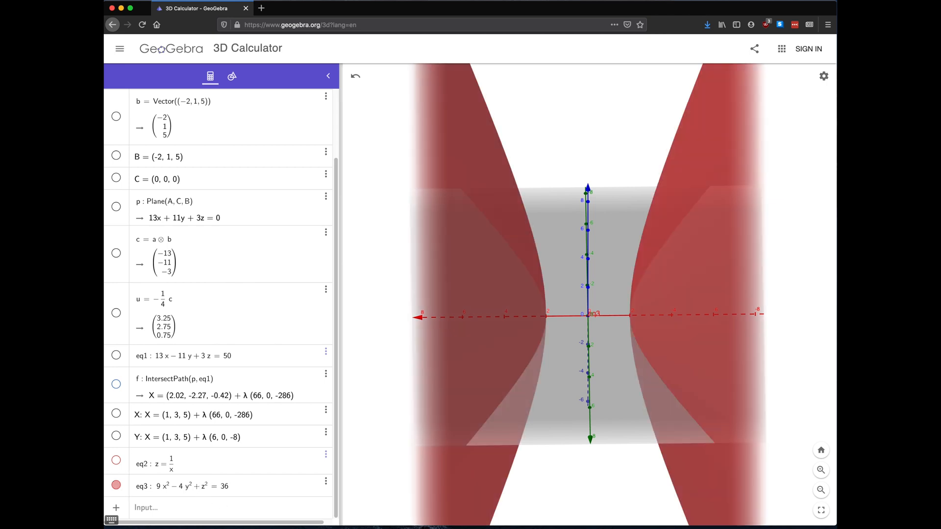
text(-)
key(Return)
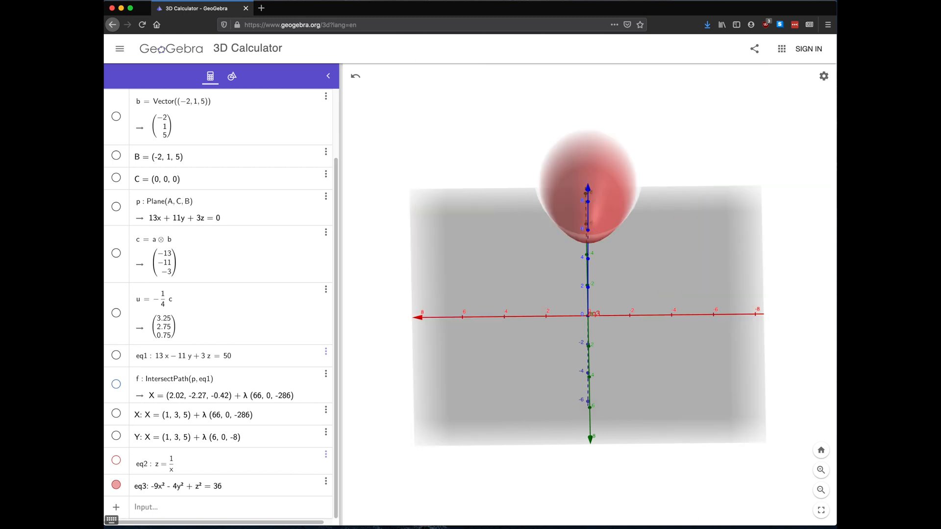
drag(592, 383, 607, 361)
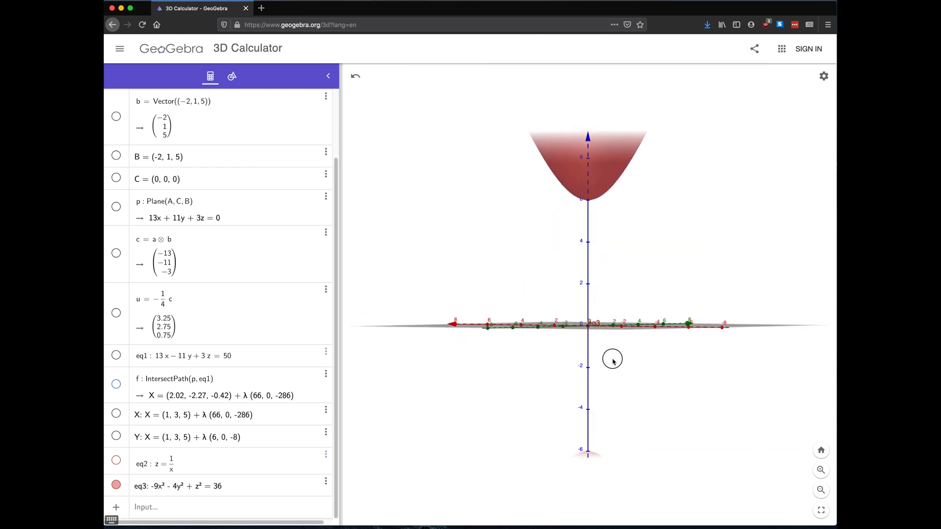
drag(590, 466, 588, 441)
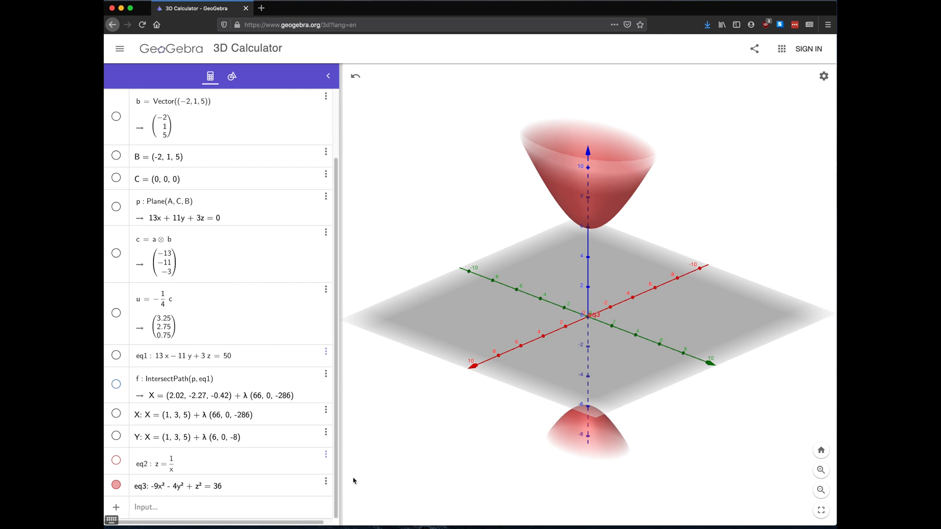
Set the right-hand side of the hyperboloid's equation to 0 and rotate the view around the cone
click(247, 489)
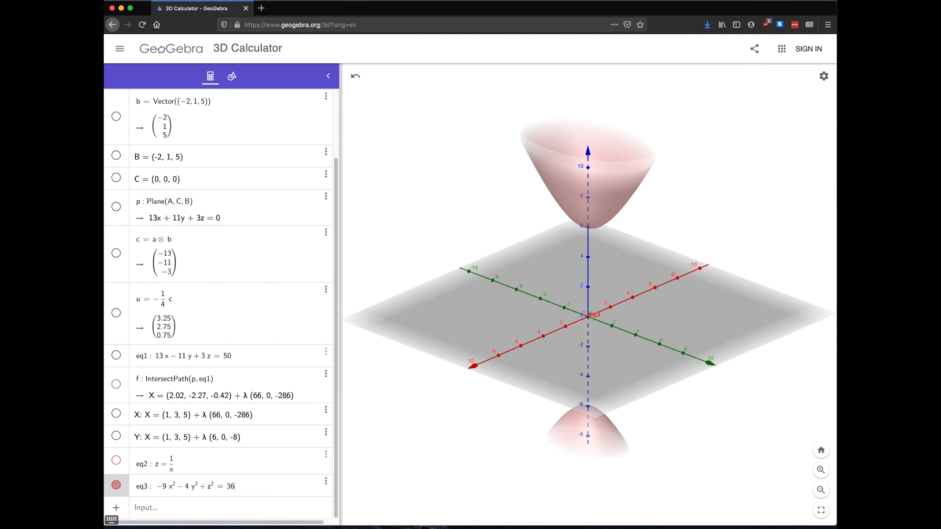
key(BackSpace)
key(BackSpace)
text(0)
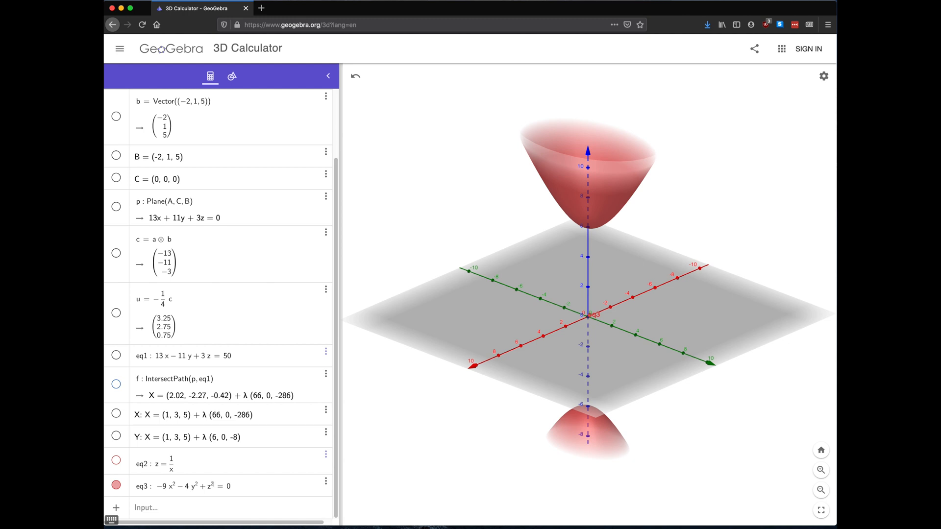
key(BackSpace)
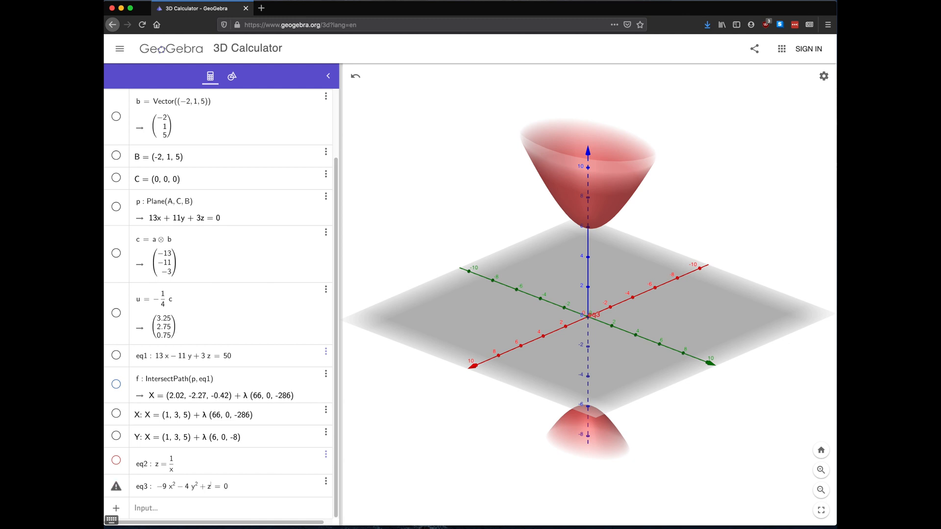
text(2)
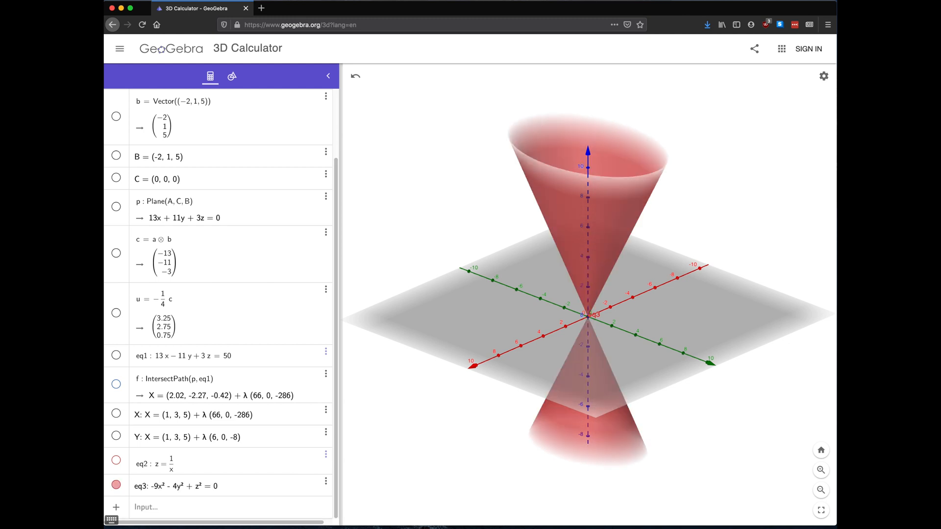
drag(693, 322, 725, 310)
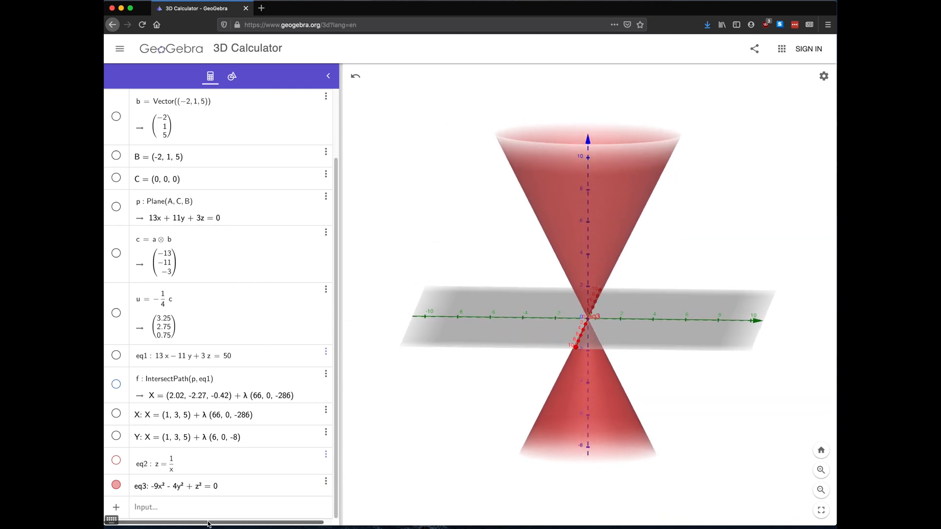
Change the cone's equation to 9x² - 4y² - z² = 0
click(166, 491)
click(167, 490)
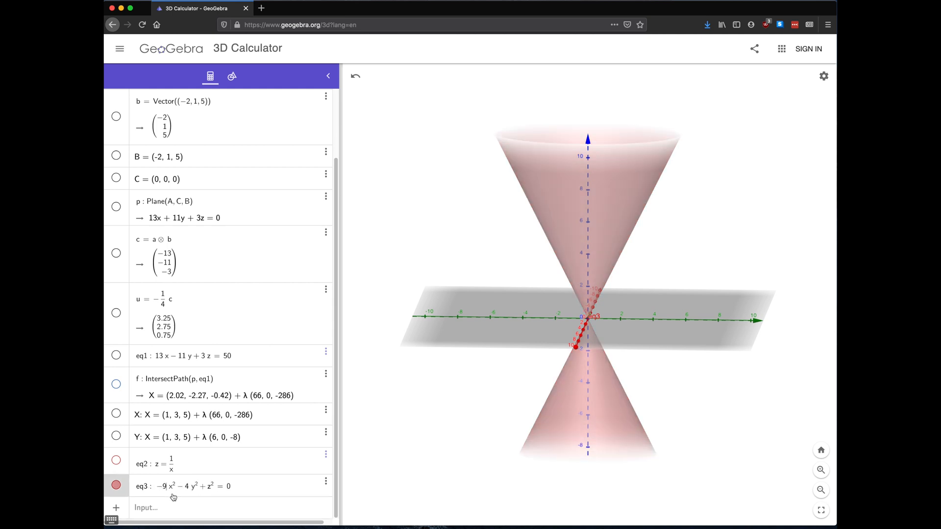
key(BackSpace)
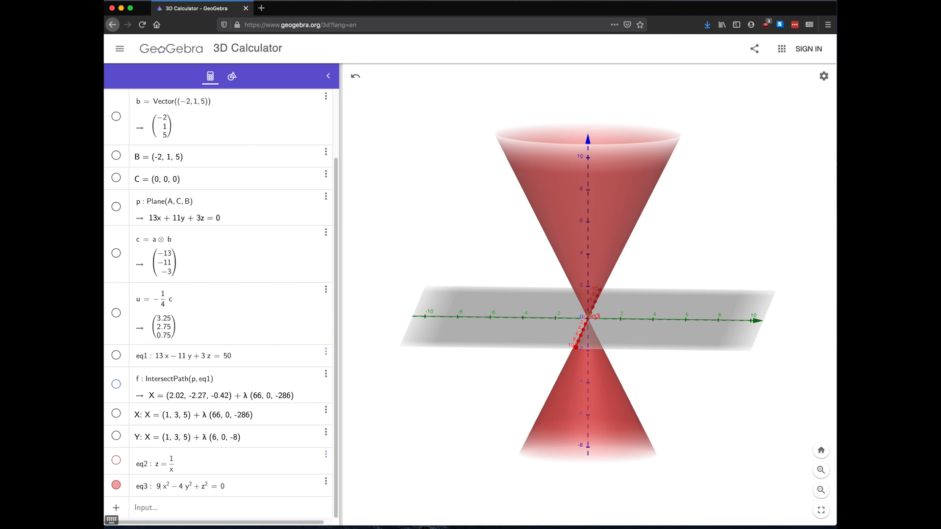
key(BackSpace)
text(-)
key(Return)
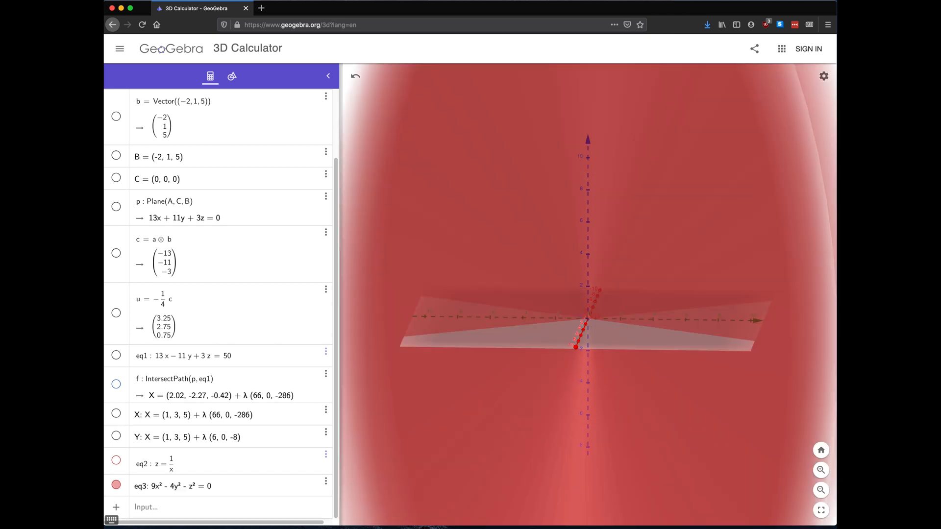
Change the cone's equation to -9x² + 4y² - z² = 0 and rotate the view to see it at an angle
mouse_move(563, 382)
mouse_down()
mouse_move(537, 395)
mouse_move(557, 393)
mouse_move(556, 385)
mouse_up()
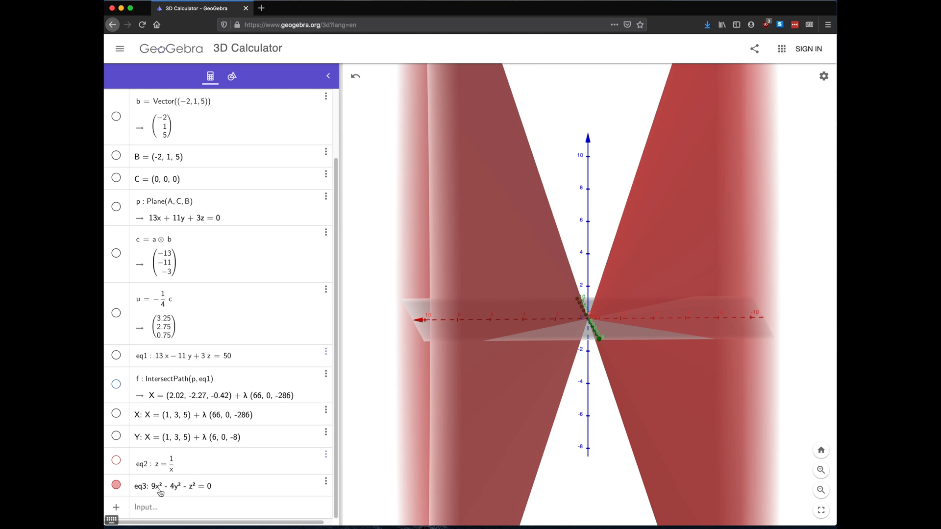
click(170, 492)
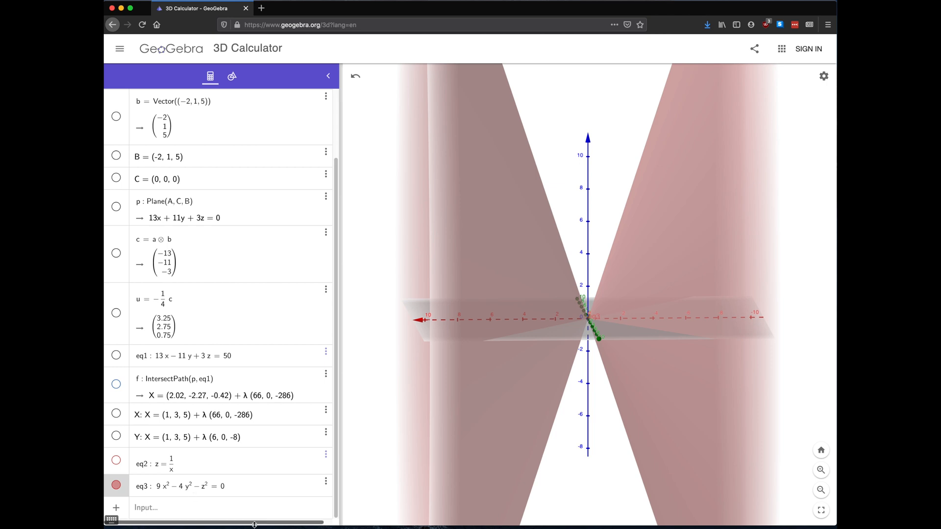
key(BackSpace)
text(+)
key(Return)
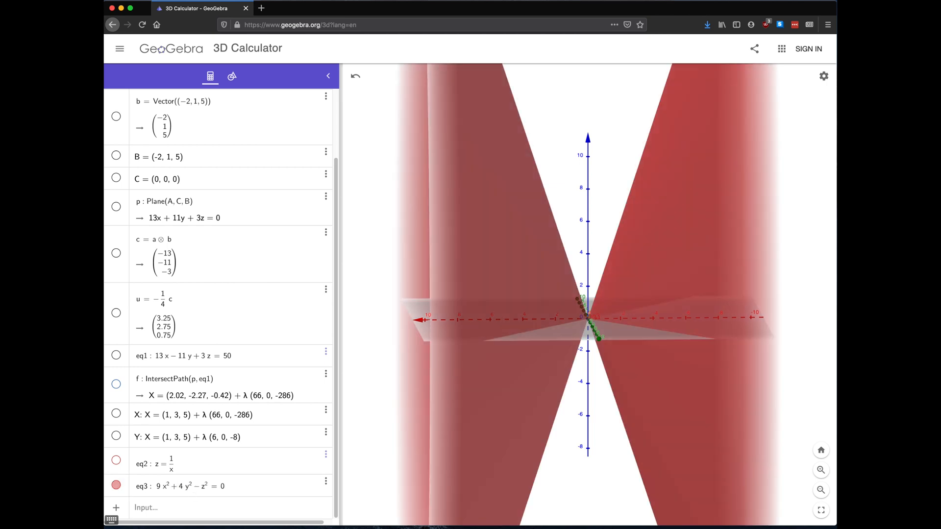
text(p)
key(BackSpace)
text(-)
key(Return)
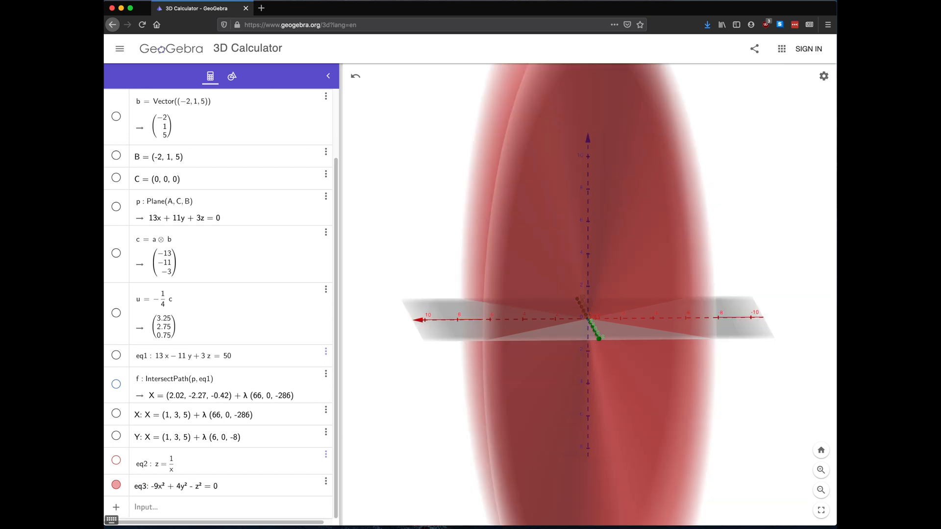
drag(729, 394, 661, 426)
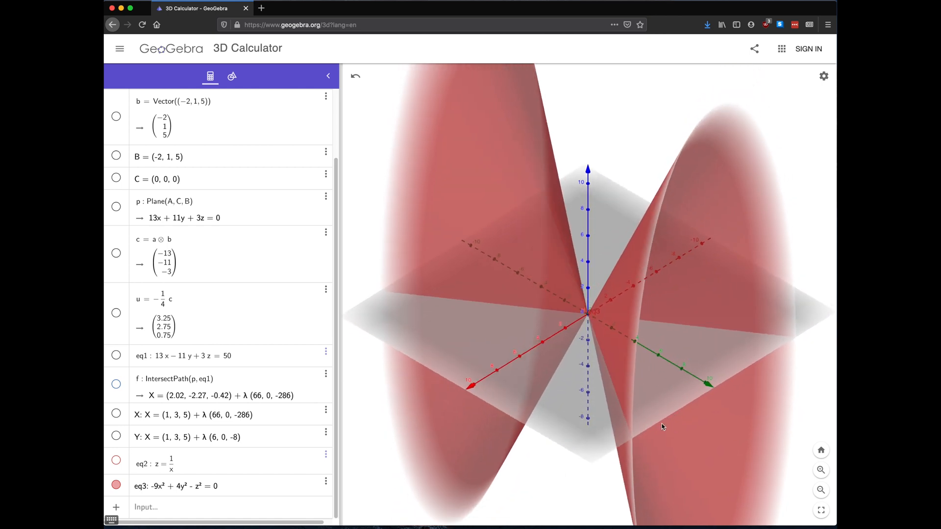
Hide the cone, add the paraboloid z = 4x² + y² and rotate the view to look into its opening
click(117, 487)
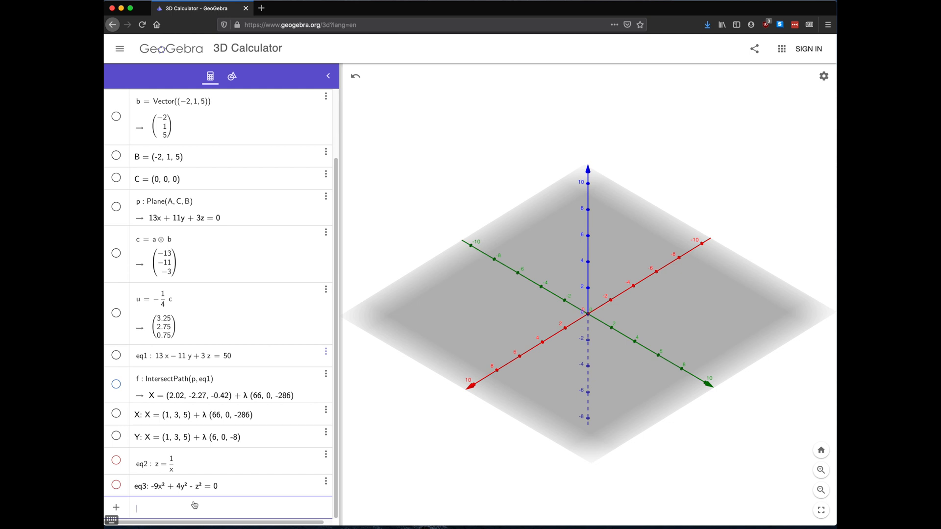
click(194, 505)
text(z=4x)
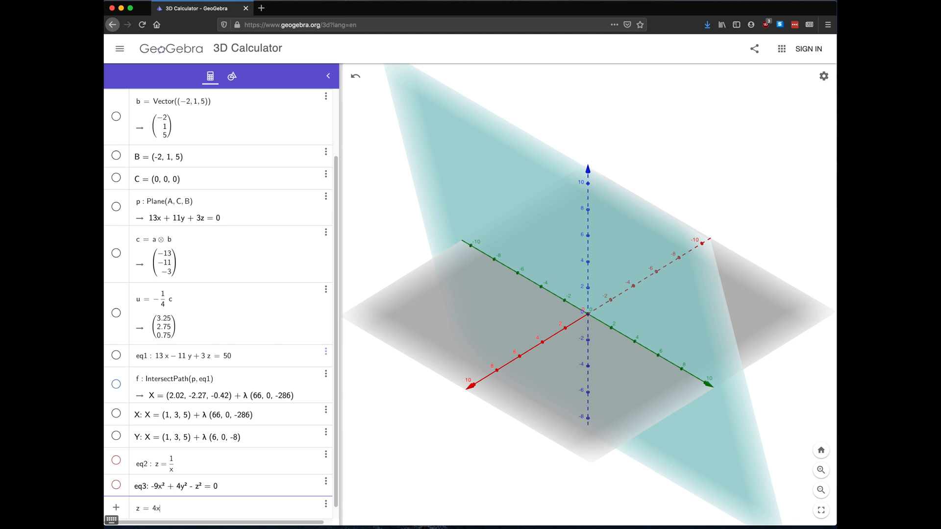
text(^20)
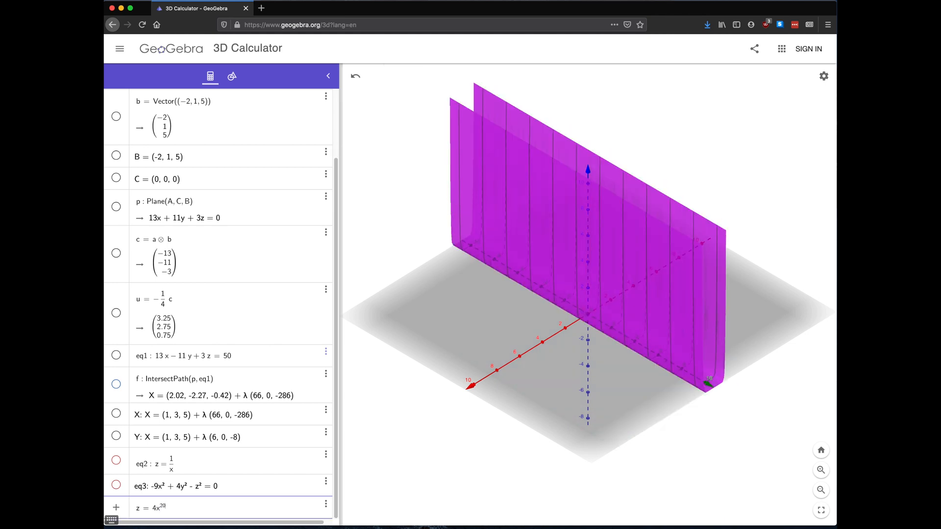
text(+)
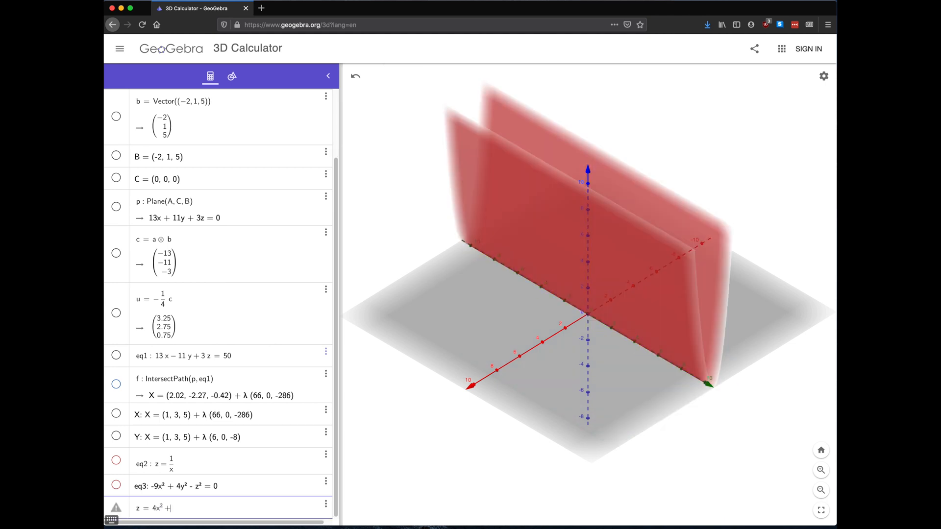
text(y^2)
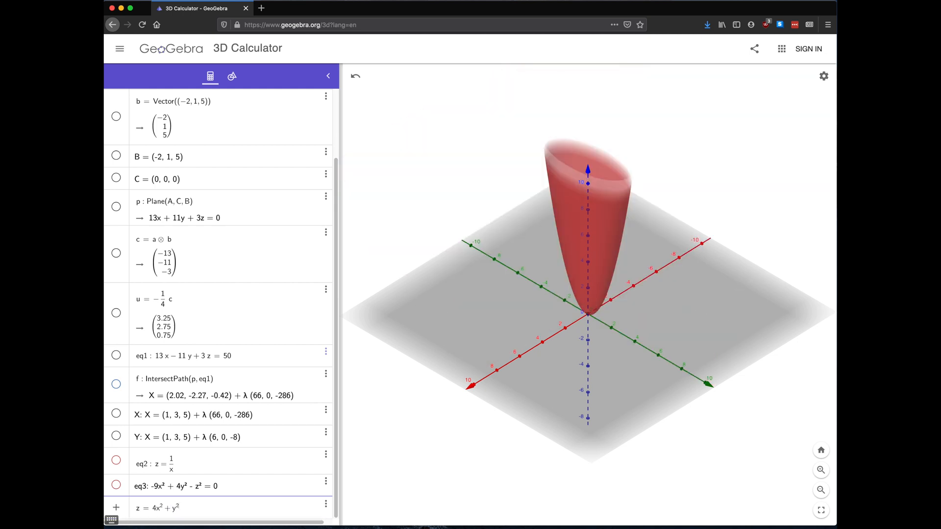
key(Return)
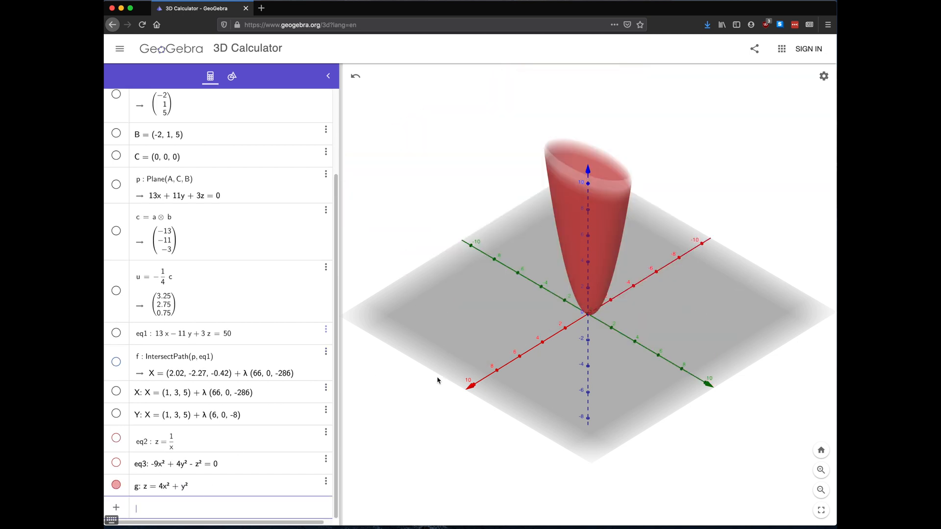
drag(595, 364, 647, 373)
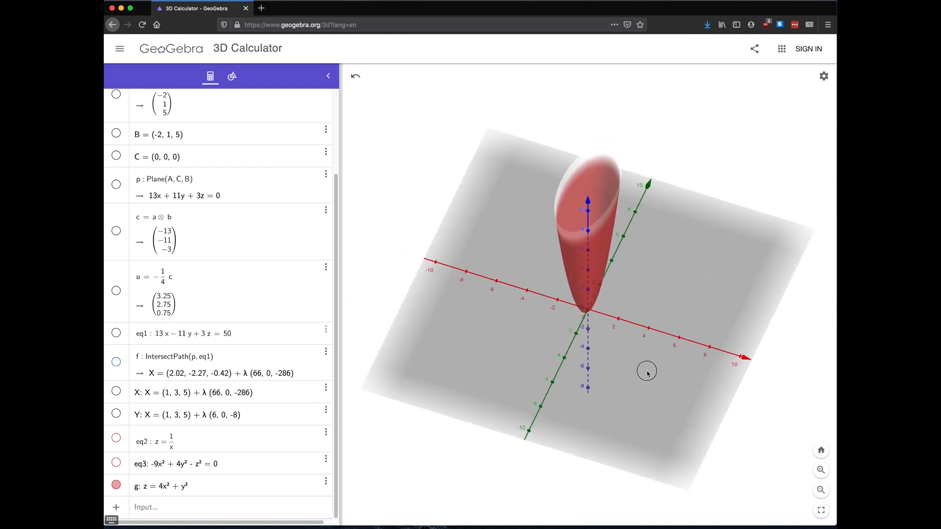
Set the y² coefficient in the paraboloid's equation to 36
click(185, 490)
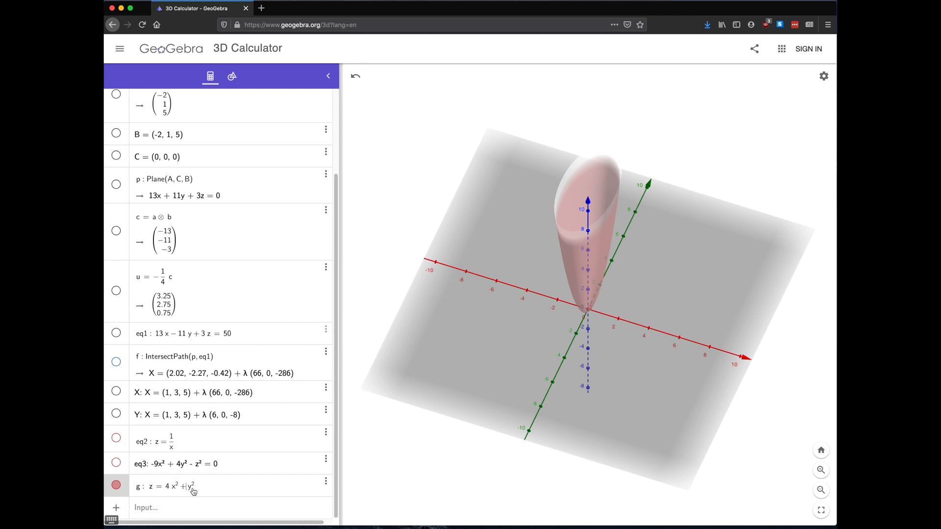
text(3)
key(Return)
text(6)
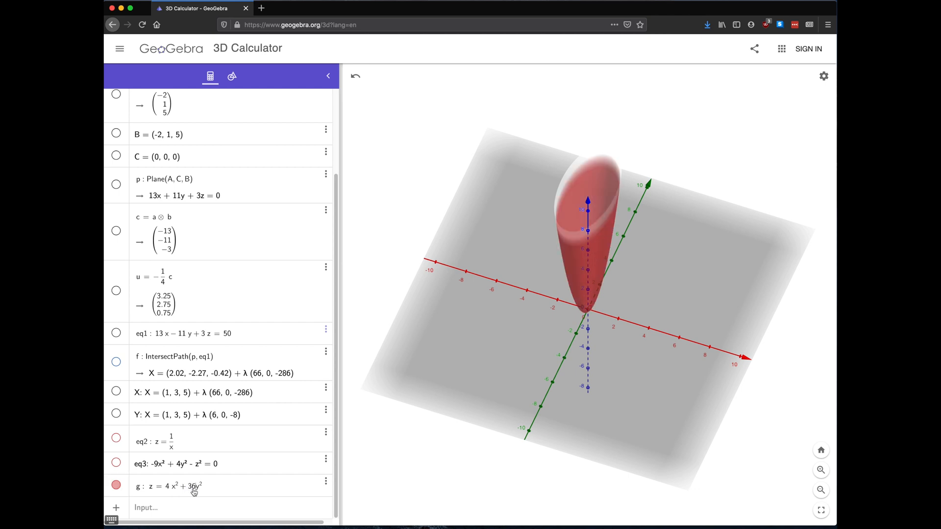
key(Return)
Reduce the y² coefficient in the paraboloid's equation to 0.01
click(190, 488)
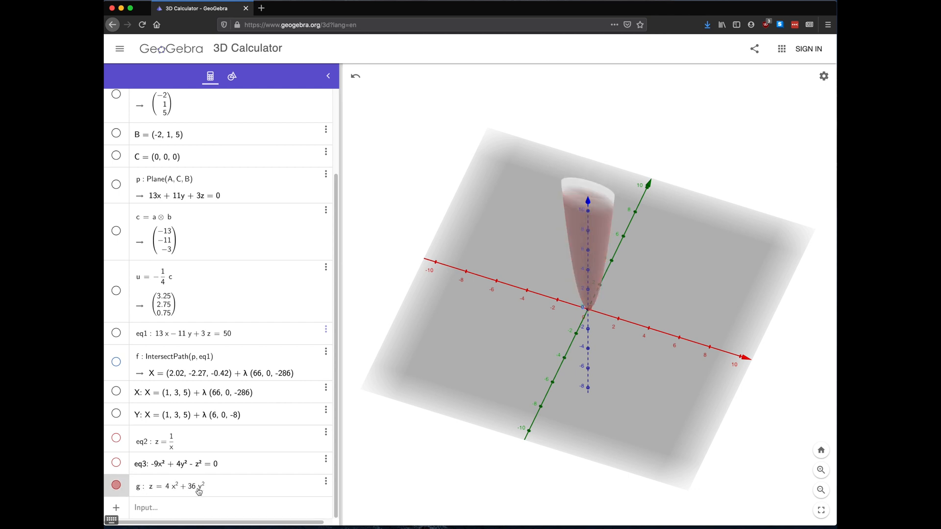
key(BackSpace)
key(BackSpace)
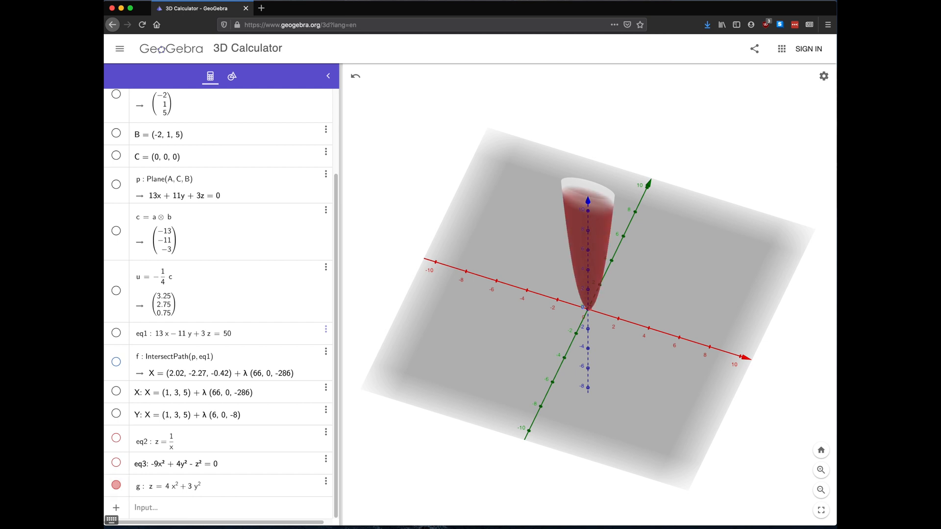
text(.01)
key(Return)
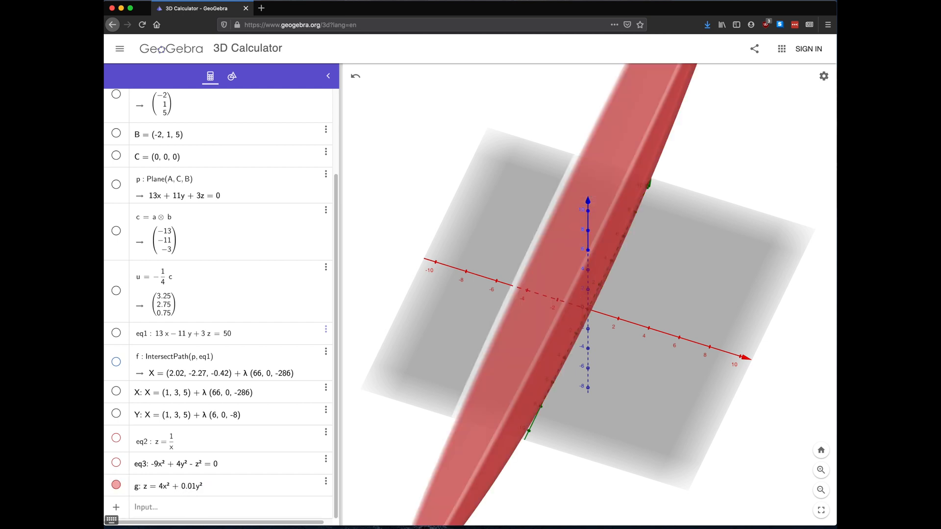
Set the paraboloid's y² coefficient to 0.1 and rotate the view to see its wide side
click(199, 489)
key(BackSpace)
key(Return)
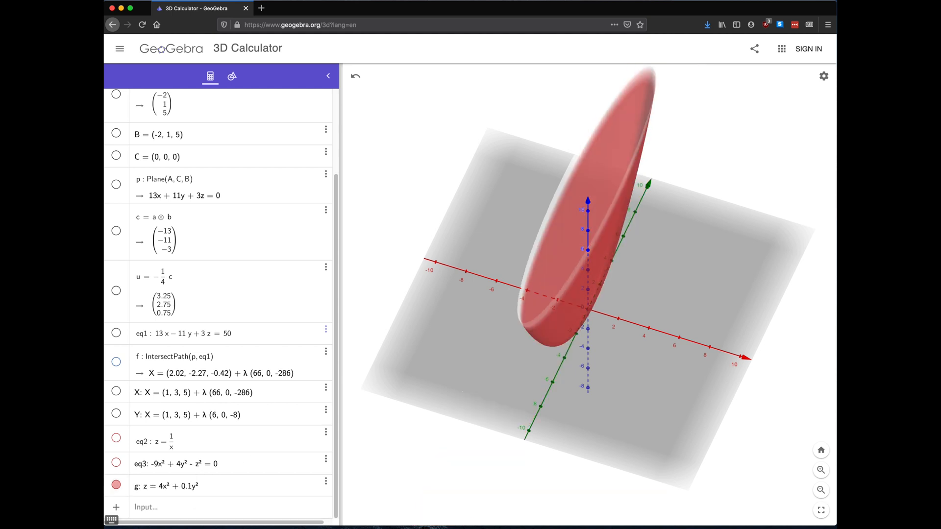
drag(738, 351, 690, 346)
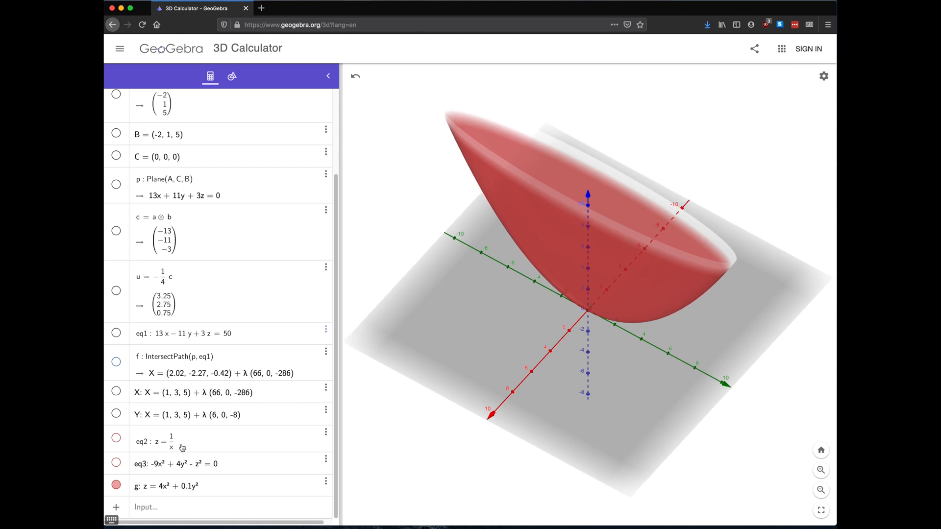
Set the paraboloid's x² coefficient to 0.1 and tilt the view to see the round bowl
click(162, 486)
click(170, 487)
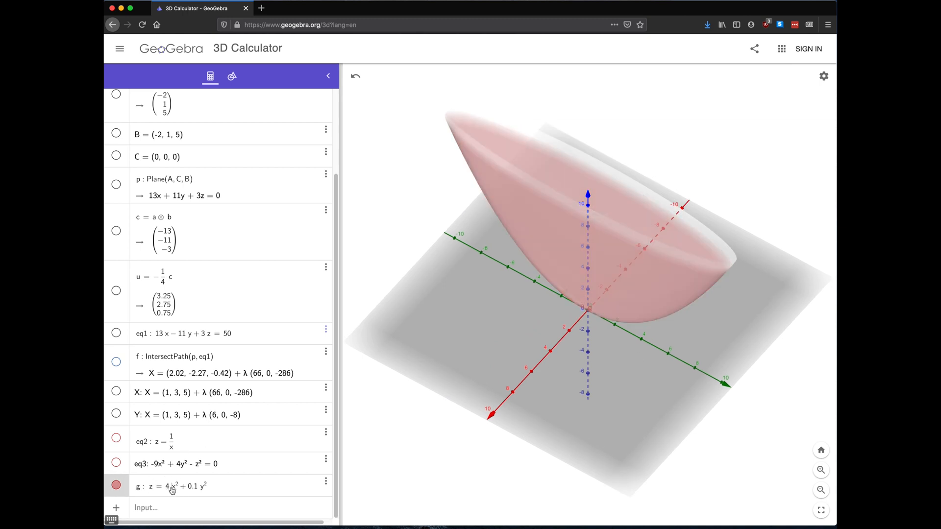
key(BackSpace)
text(0.1)
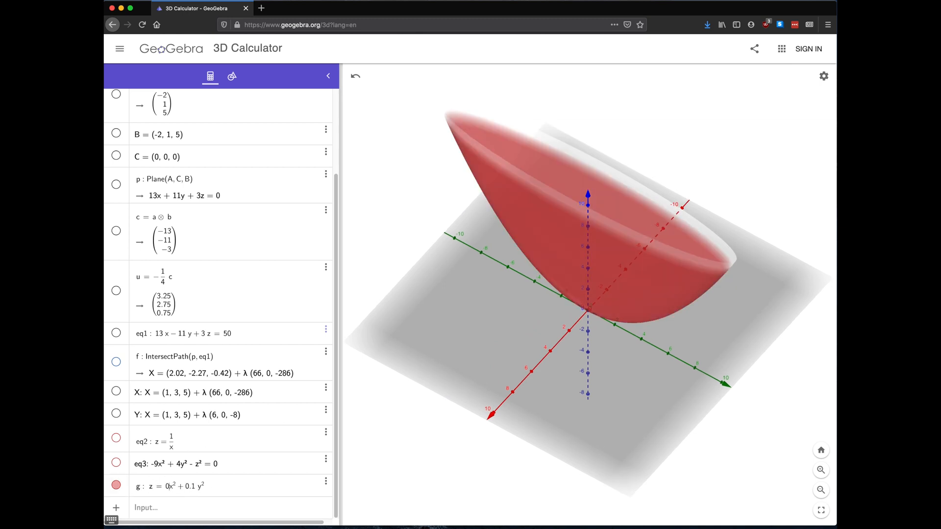
key(Return)
mouse_move(494, 420)
mouse_down()
mouse_move(473, 394)
mouse_move(487, 407)
mouse_move(510, 397)
mouse_move(481, 416)
mouse_move(509, 403)
mouse_move(497, 414)
mouse_up()
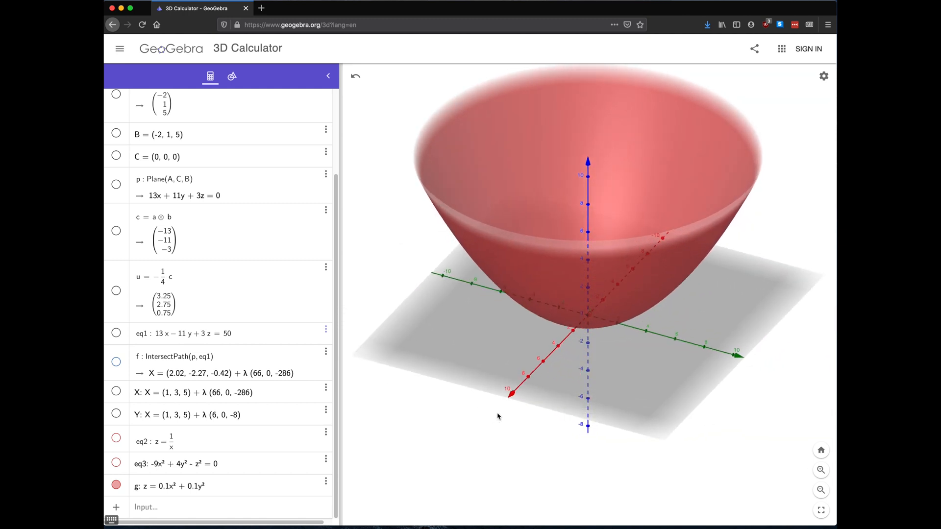
Change the paraboloid's equation to z = 0.1x² - 0.1y² and view the saddle along the x-axis and from several angles
click(186, 489)
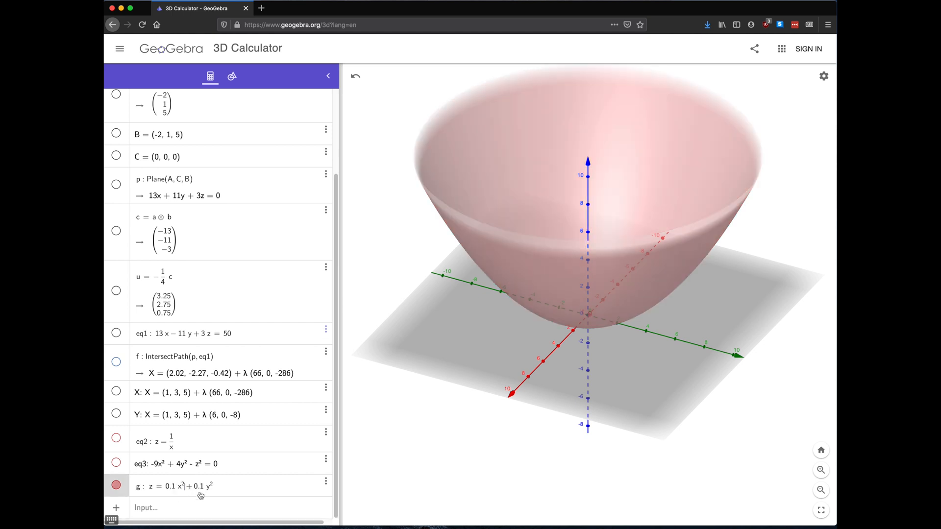
key(BackSpace)
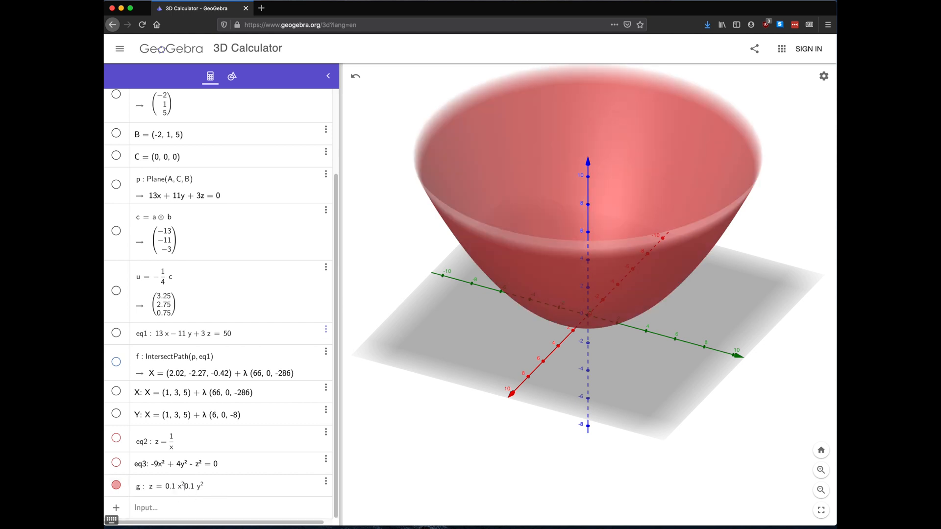
text(-)
key(Return)
drag(550, 410, 565, 397)
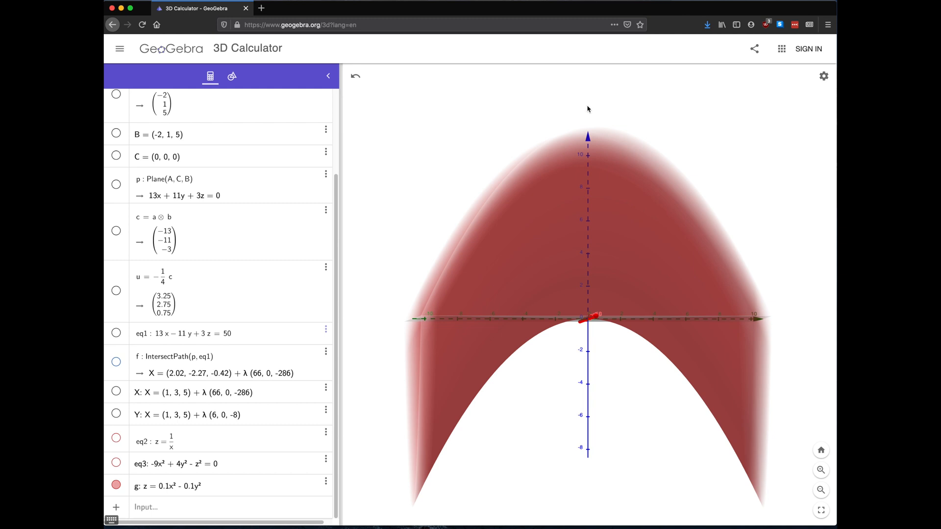
mouse_move(472, 300)
mouse_down()
mouse_move(510, 307)
mouse_move(520, 297)
mouse_move(514, 310)
mouse_move(487, 310)
mouse_up()
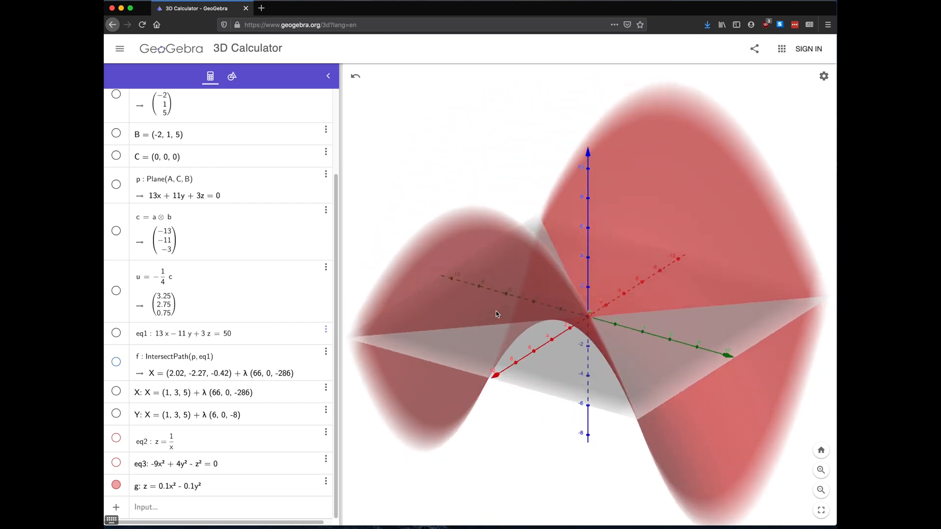
drag(499, 330, 530, 329)
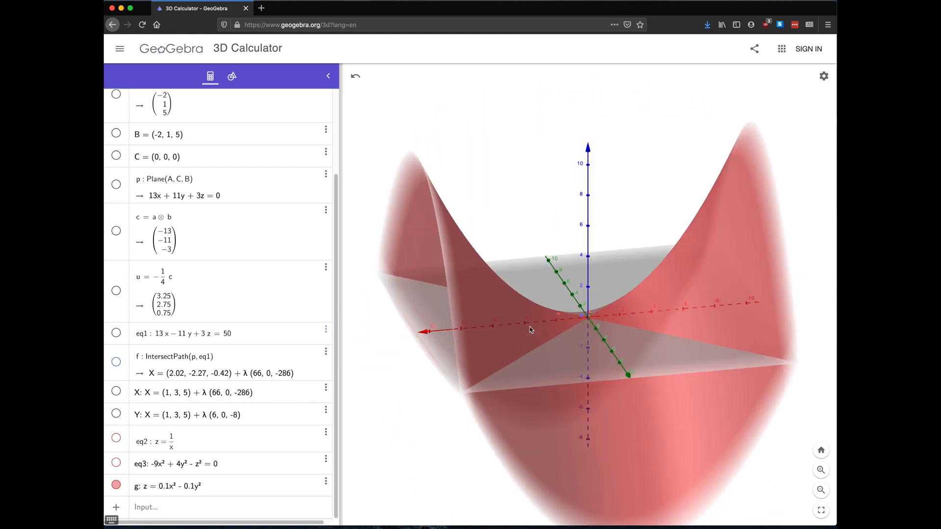